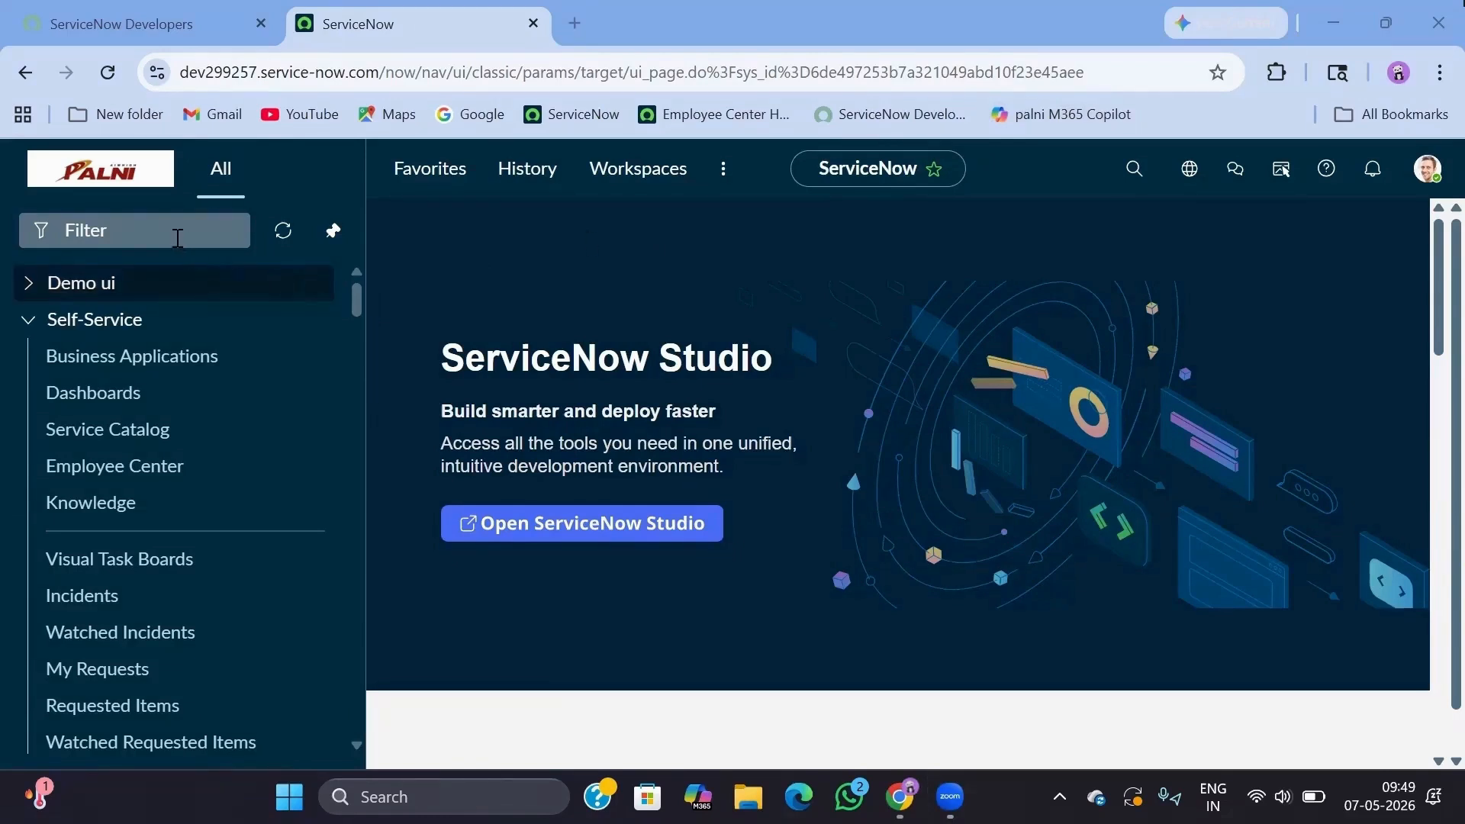
Find the UI Actions module under System Definition and start a new UI action record.
{"action": "left_click", "coordinate": [176, 238]}
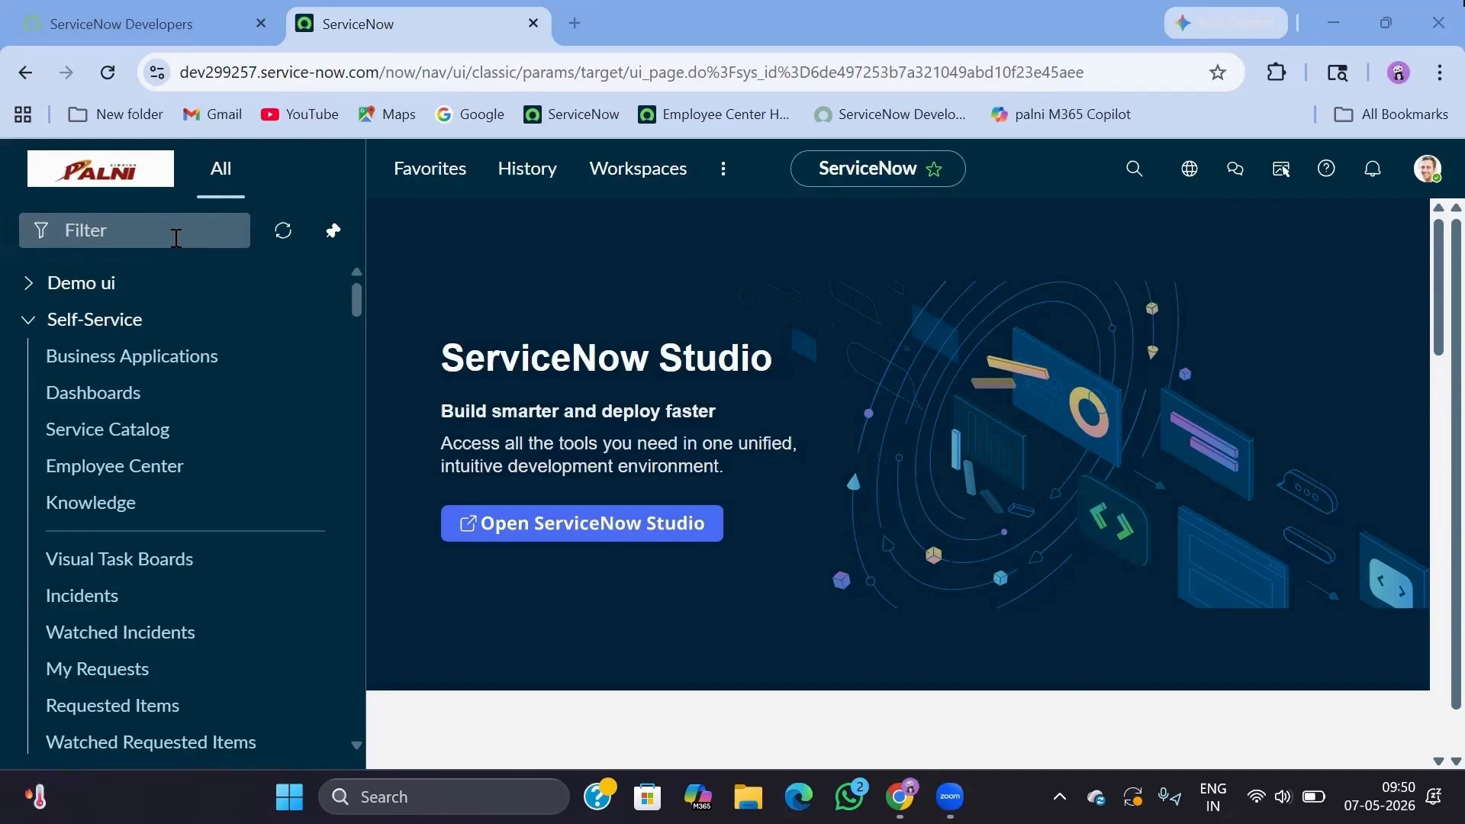
{"action": "left_click", "coordinate": [99, 226]}
{"action": "type", "text": "ui actions"}
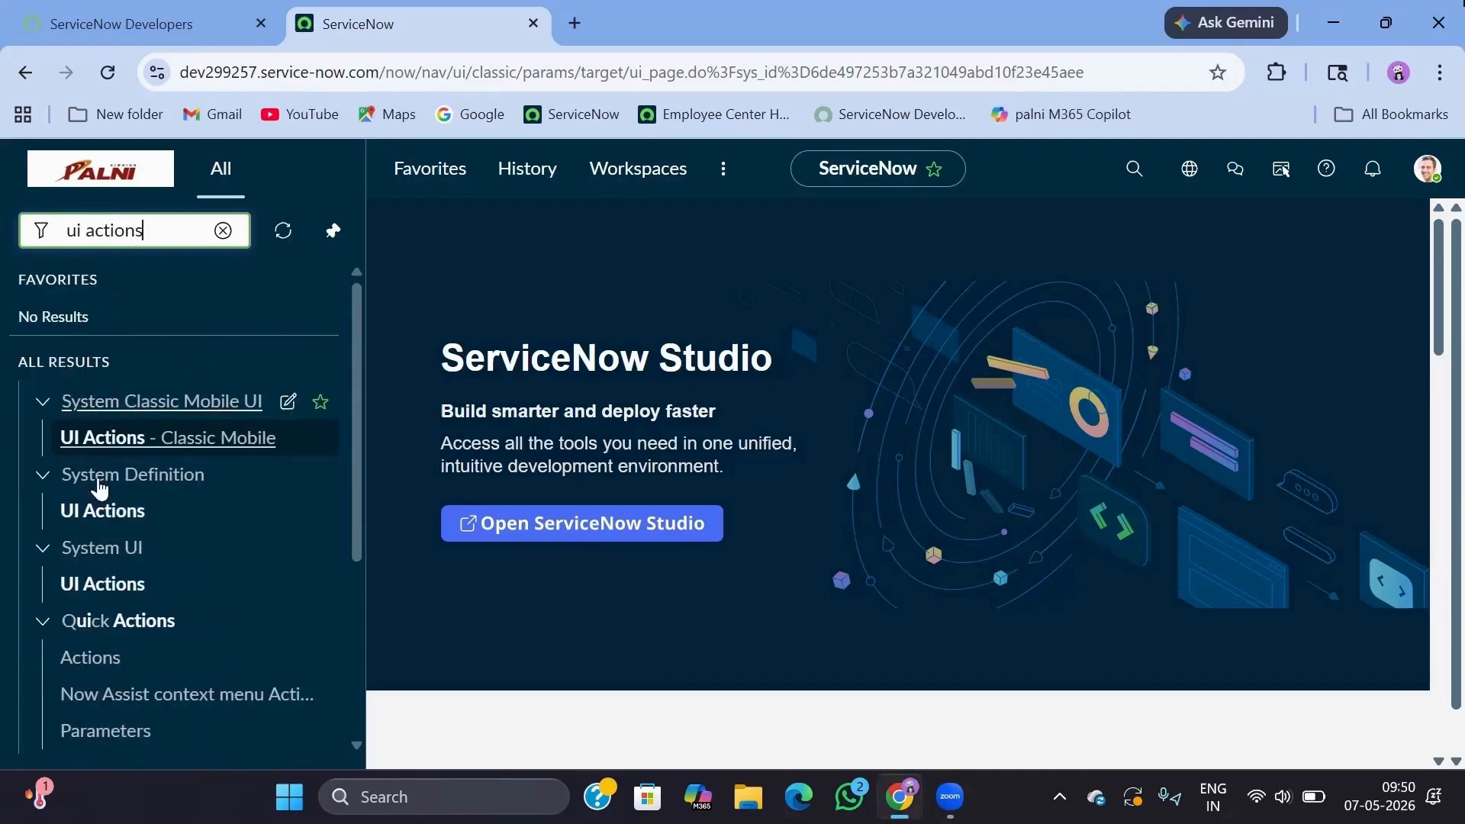
{"action": "left_click", "coordinate": [100, 525]}
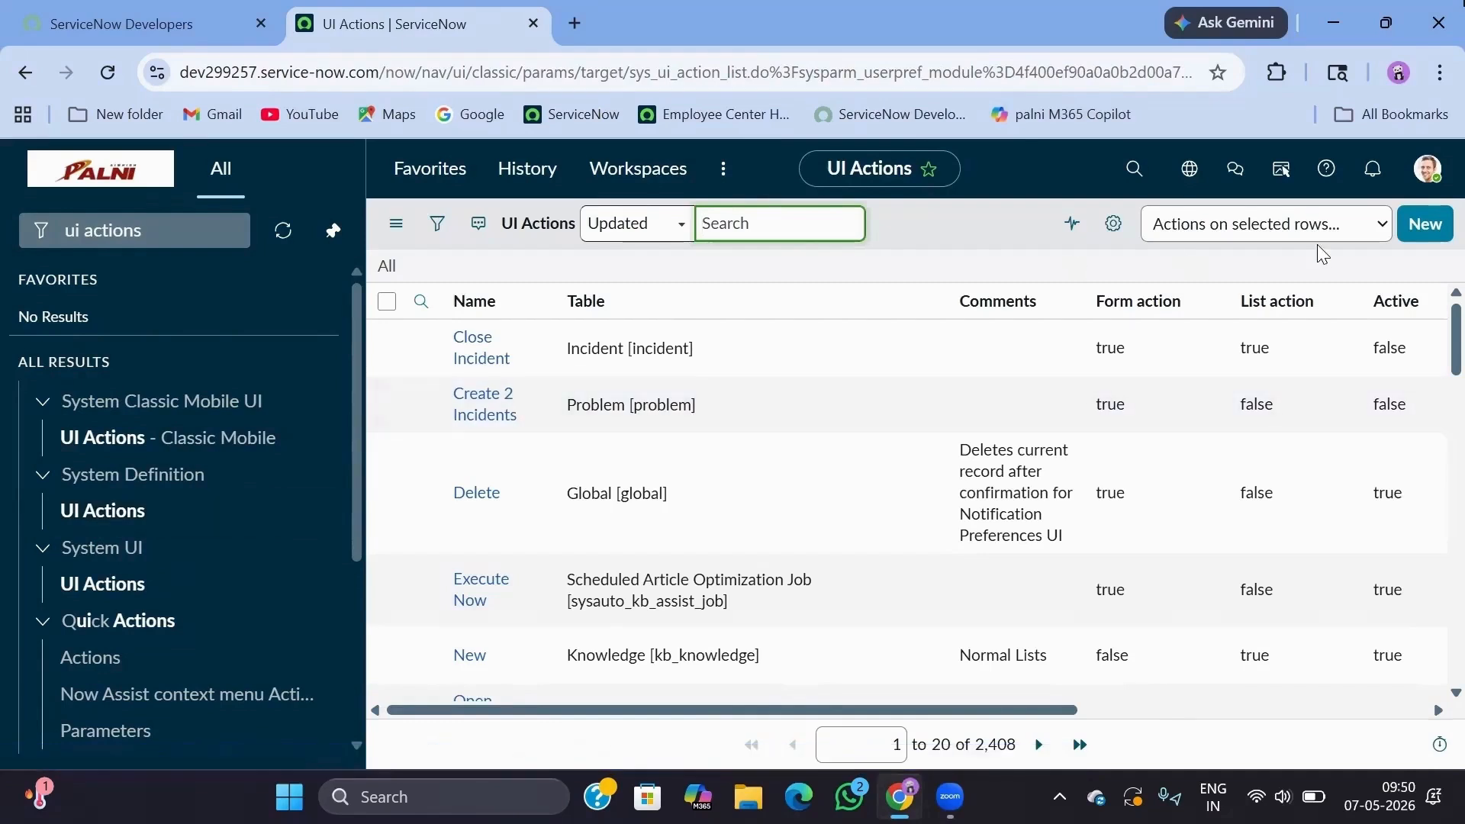
{"action": "left_click", "coordinate": [1421, 233]}
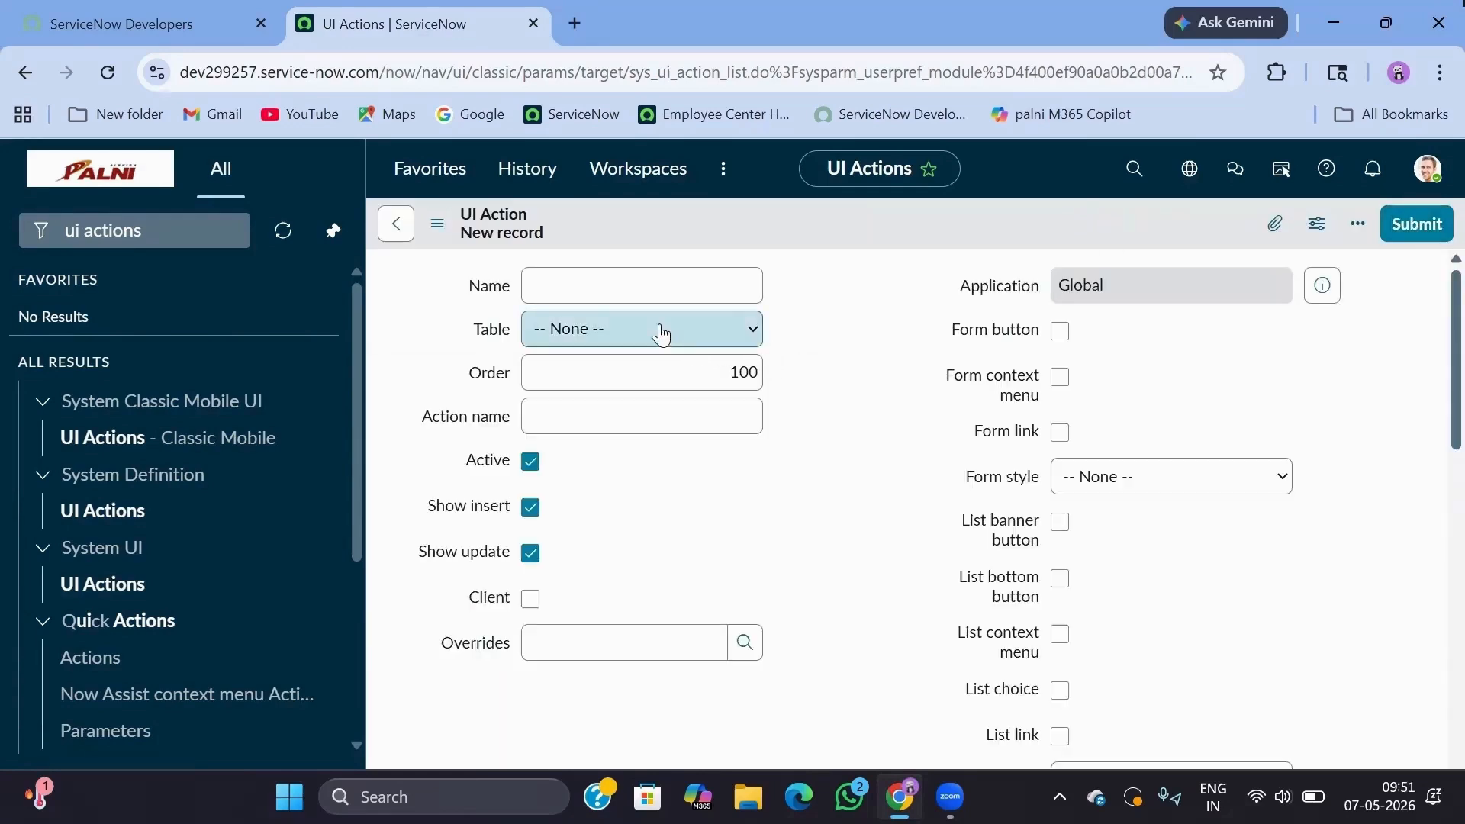
Name the UI action Close and set its table to Incident [incident].
{"action": "scroll", "coordinate": [625, 308], "scroll_direction": "down", "scroll_amount": 10}
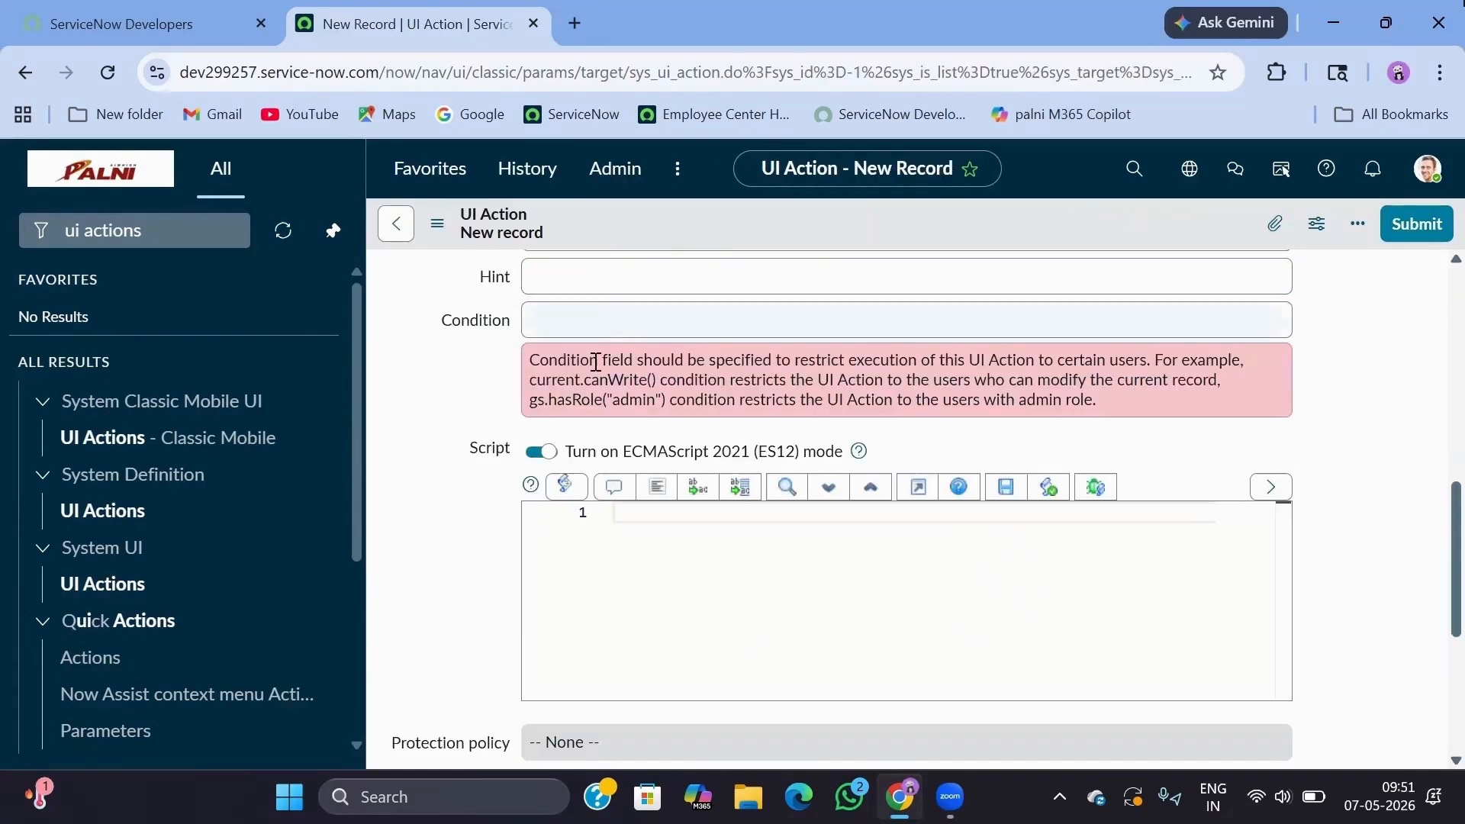
{"action": "scroll", "coordinate": [596, 362], "scroll_direction": "up", "scroll_amount": 10}
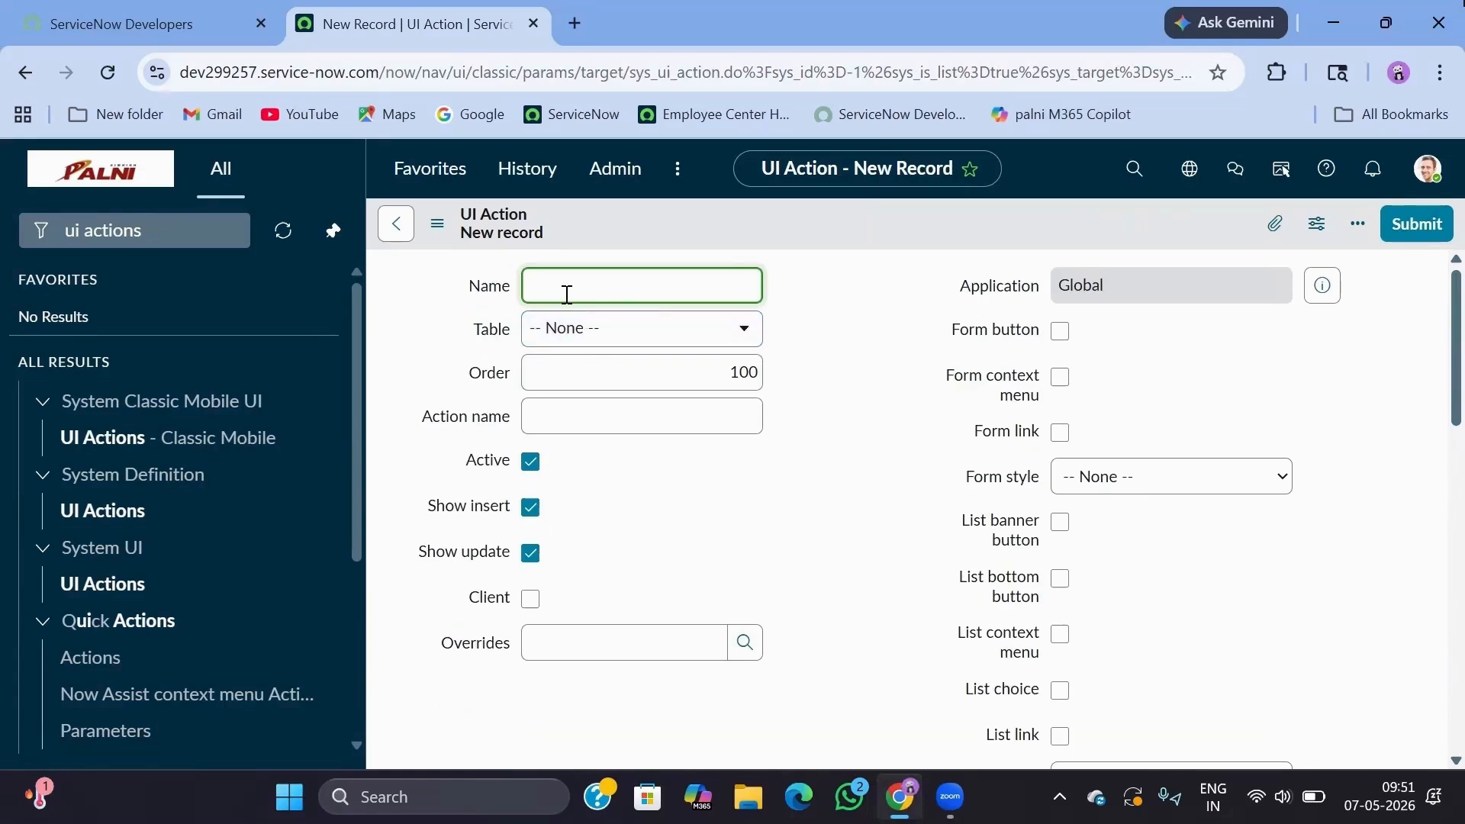
{"action": "type", "text": "Close"}
{"action": "left_click", "coordinate": [592, 327]}
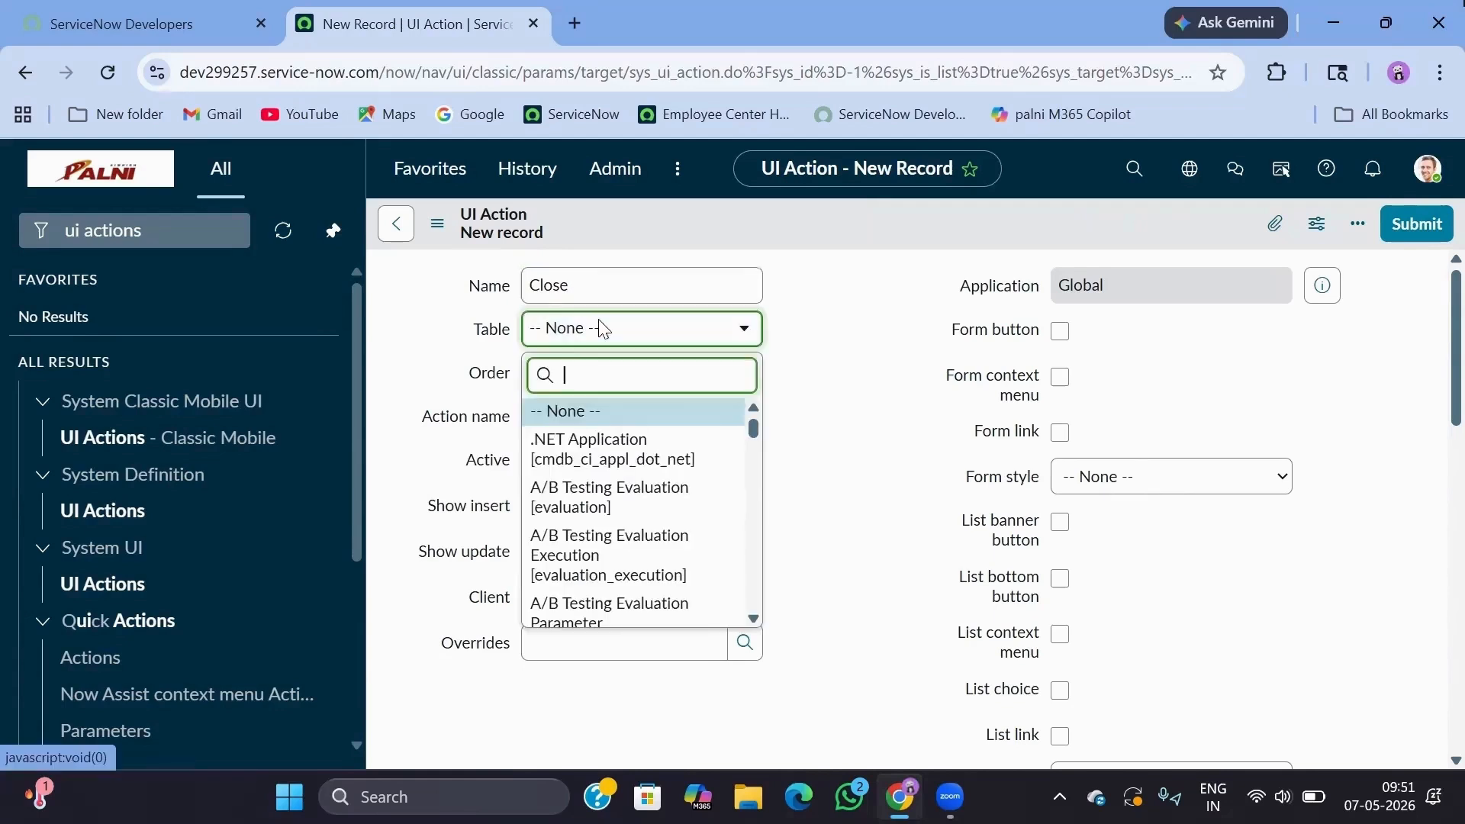
{"action": "type", "text": "incident"}
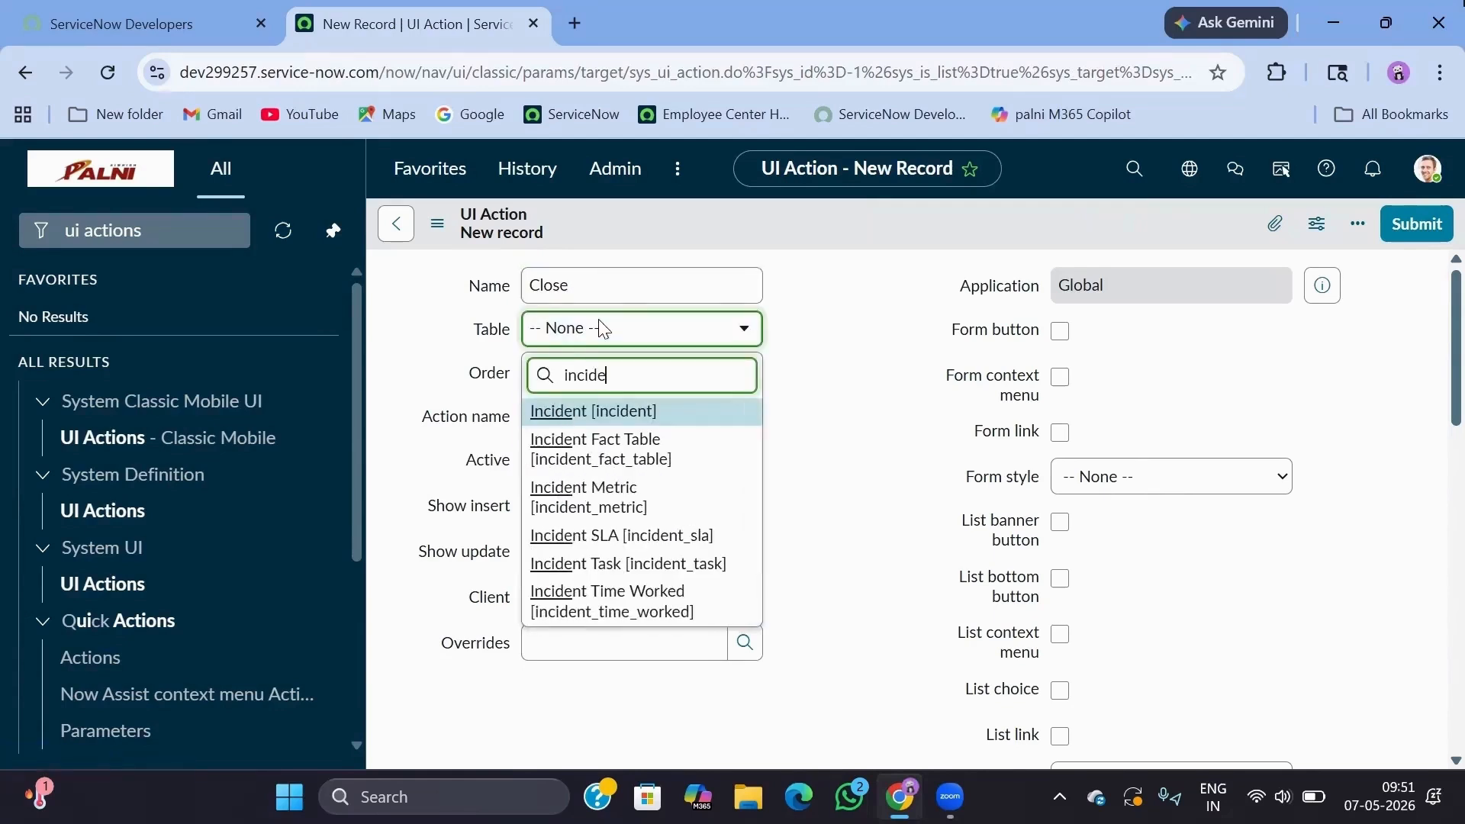
{"action": "left_click", "coordinate": [559, 412]}
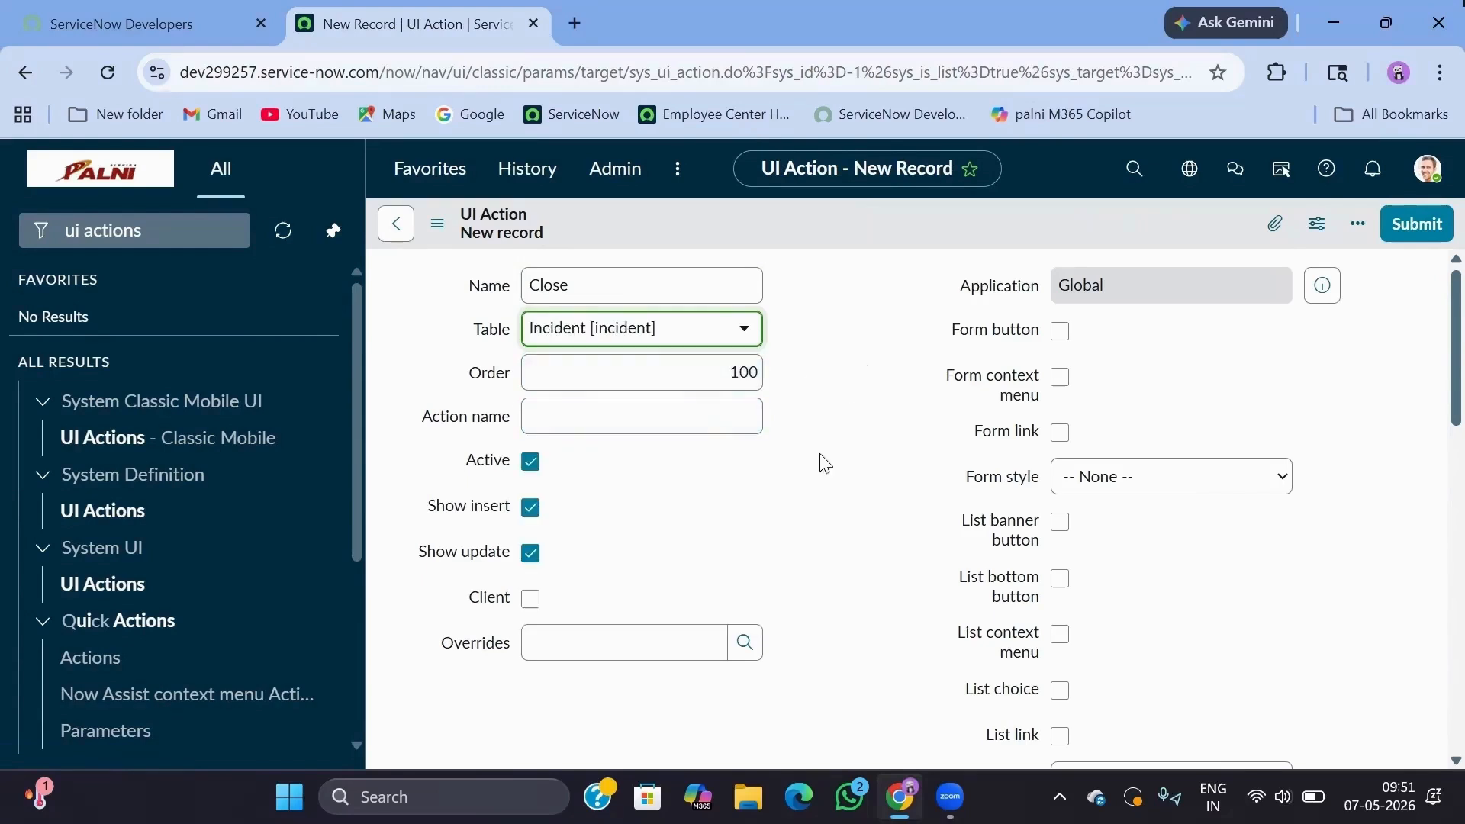
Enable Workspace Form Button for the UI action and set its condition to current.state != '7'.
{"action": "scroll", "coordinate": [443, 512], "scroll_direction": "down", "scroll_amount": 15}
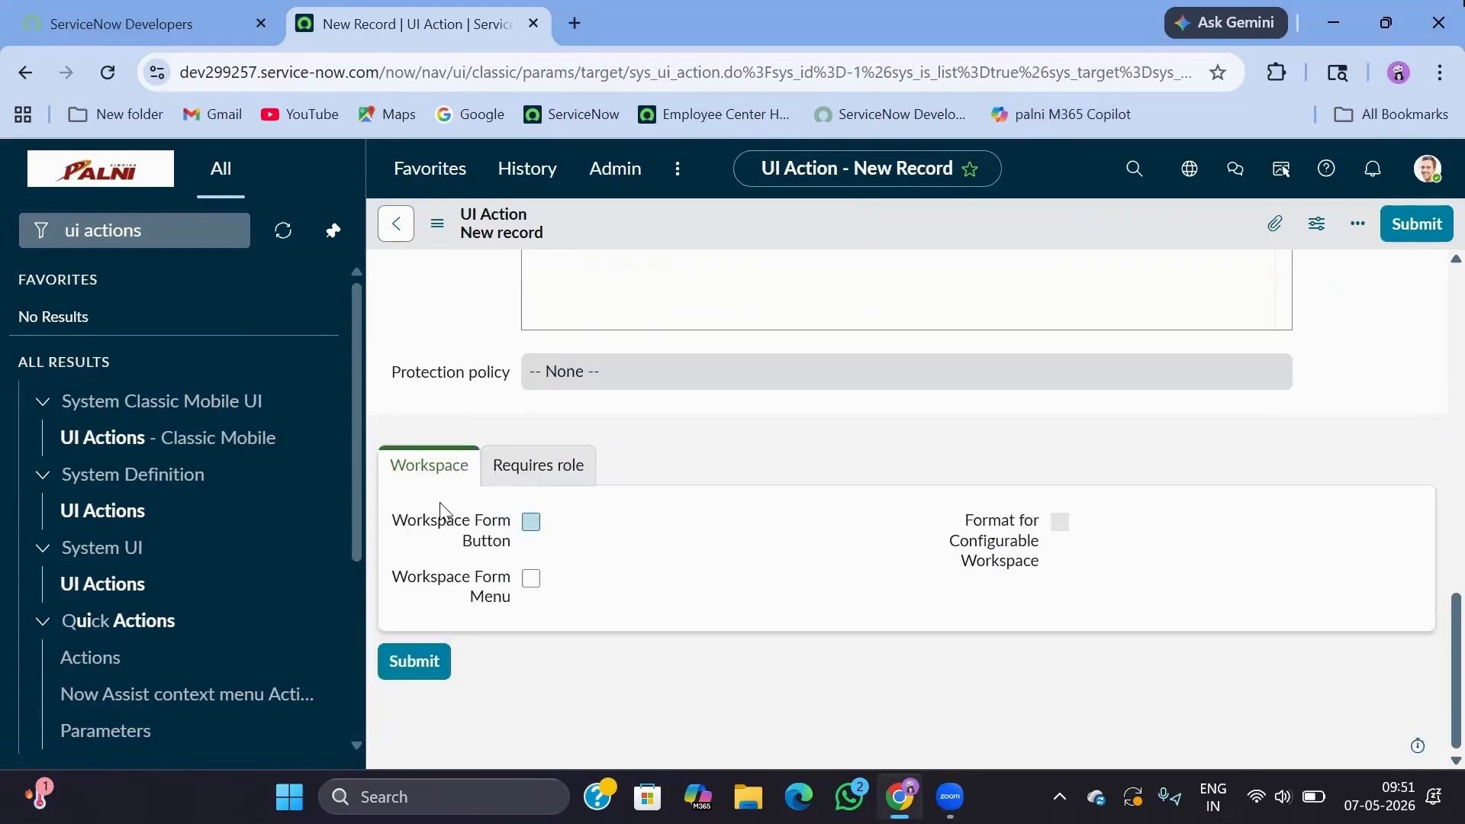
{"action": "left_click", "coordinate": [532, 523]}
{"action": "scroll", "coordinate": [613, 525], "scroll_direction": "up", "scroll_amount": 2}
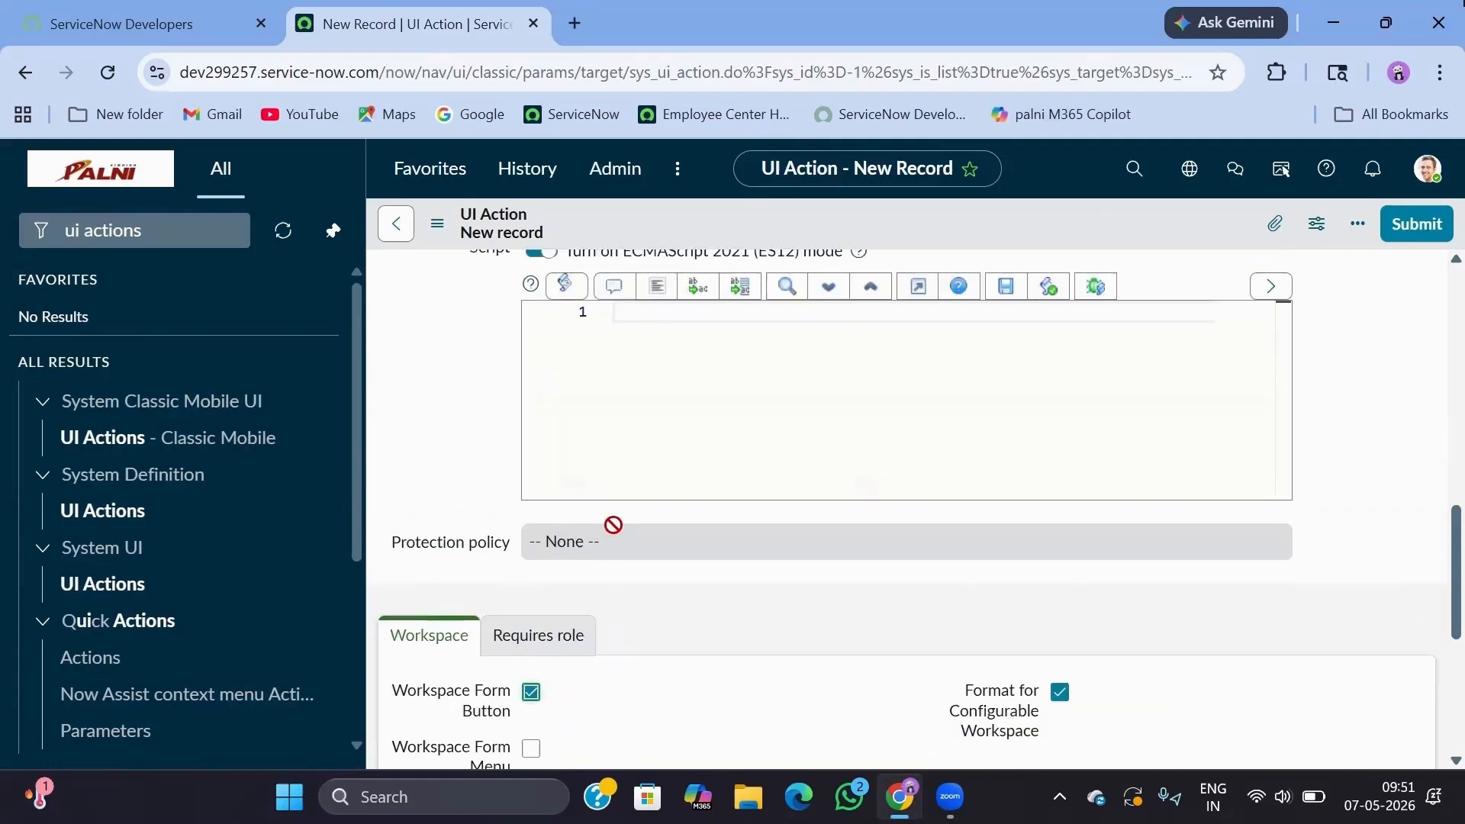
{"action": "scroll", "coordinate": [614, 526], "scroll_direction": "up", "scroll_amount": 2}
{"action": "scroll", "coordinate": [658, 504], "scroll_direction": "up", "scroll_amount": 3}
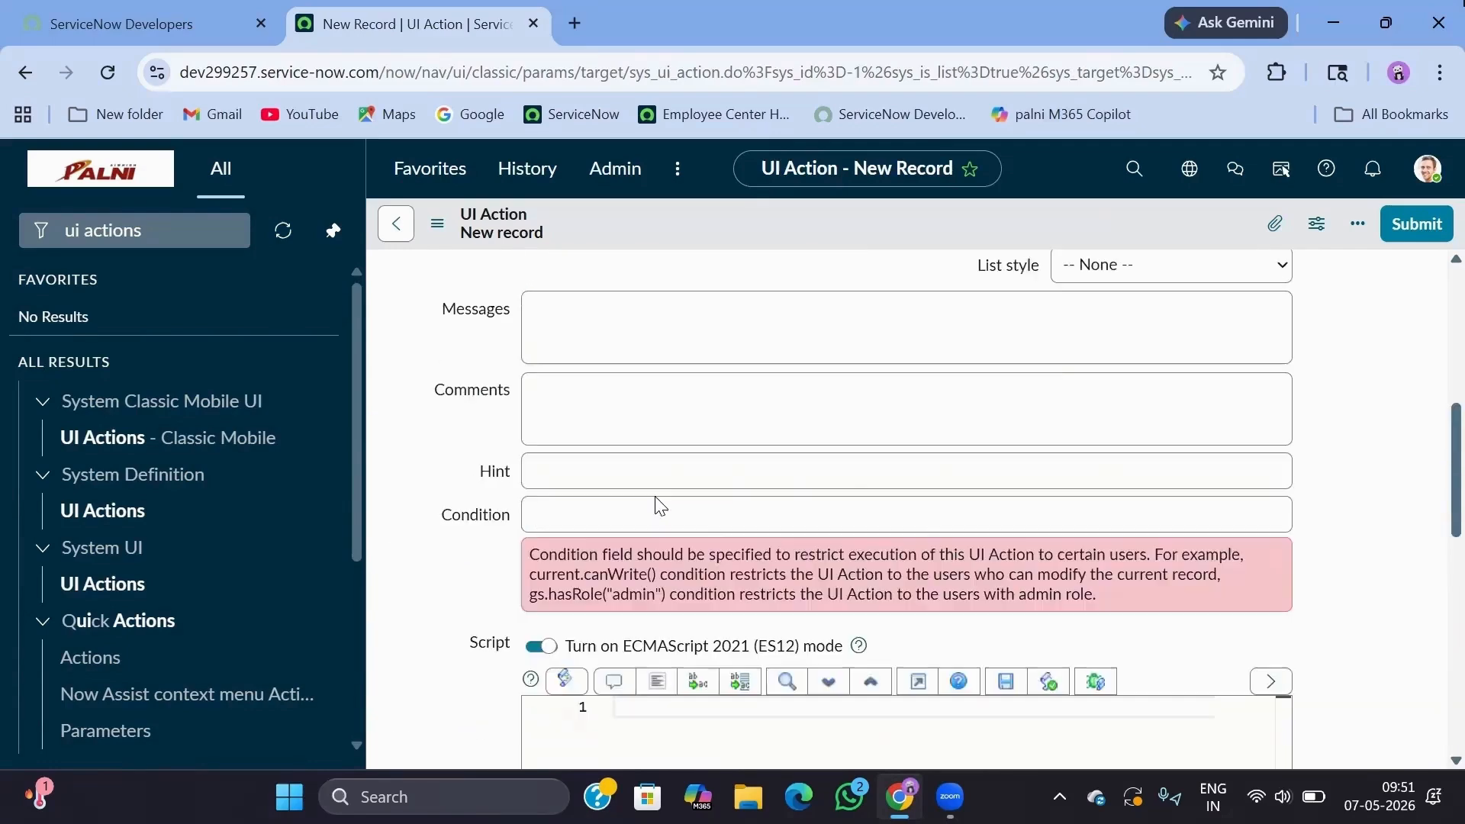
{"action": "left_click", "coordinate": [565, 622]}
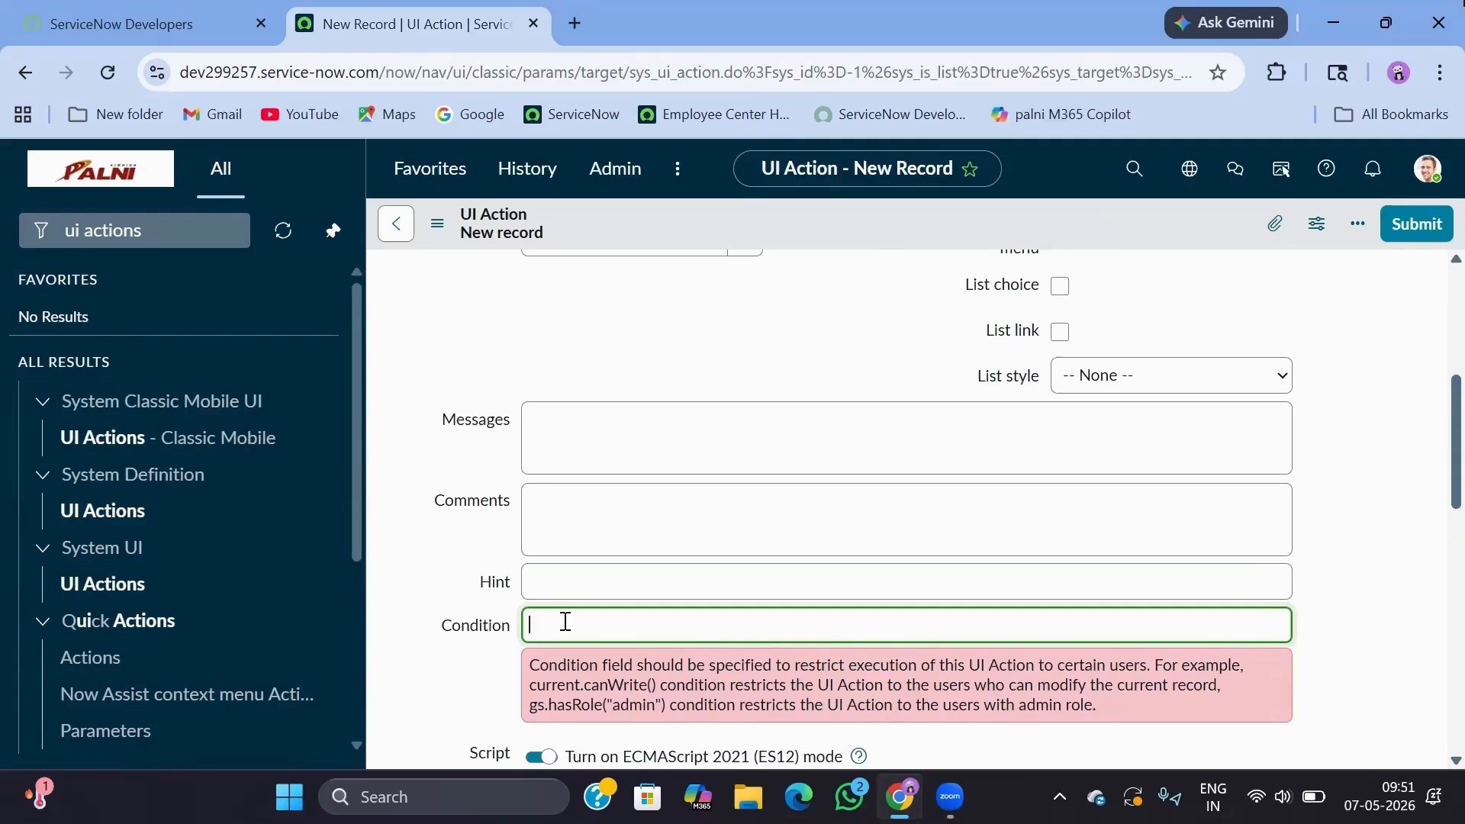
{"action": "type", "text": "current.state != '7'"}
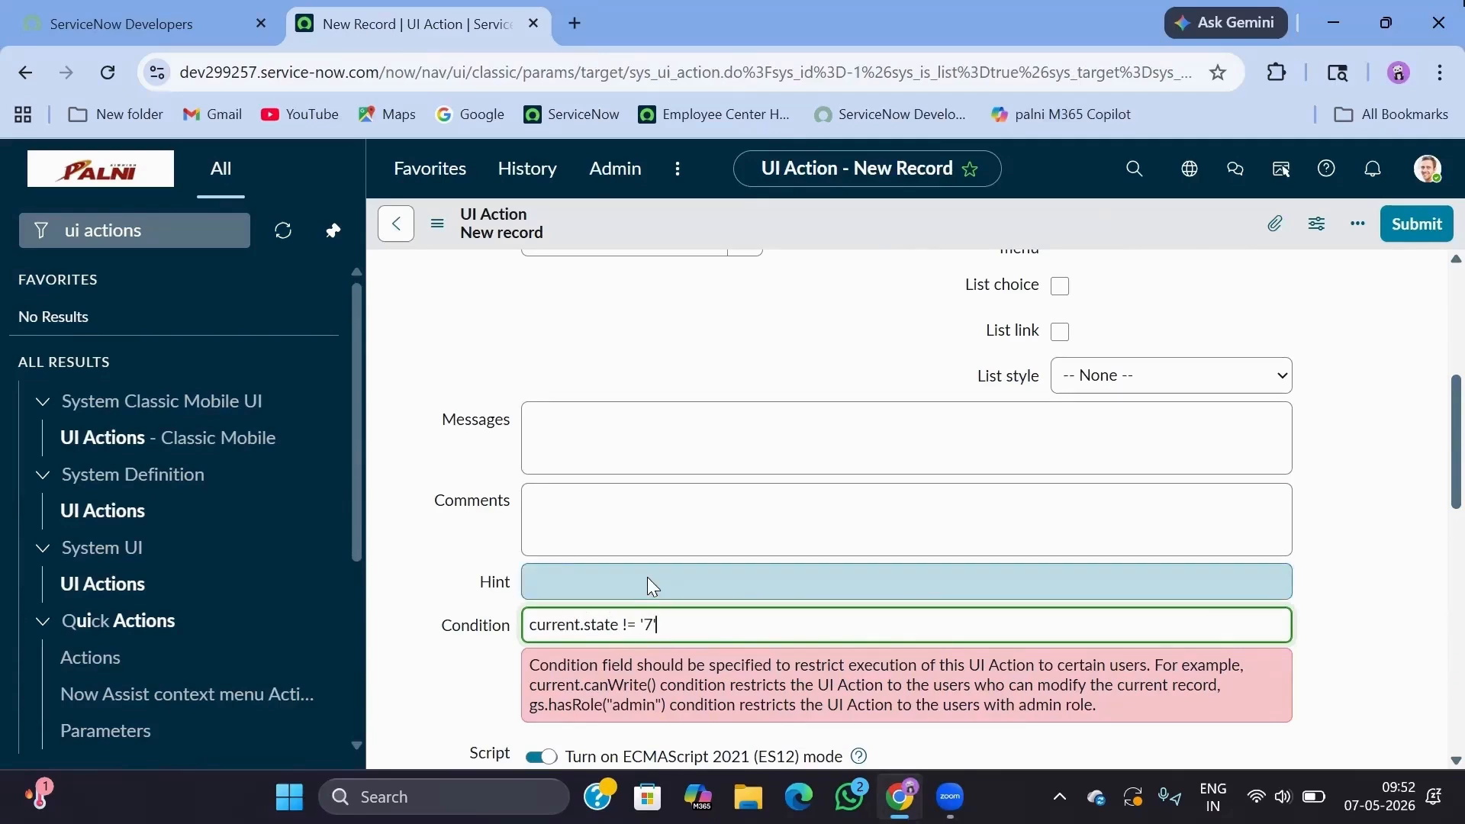
Begin the UI action's script with an if block that tests current.state != '7'.
{"action": "scroll", "coordinate": [798, 574], "scroll_direction": "down", "scroll_amount": 4}
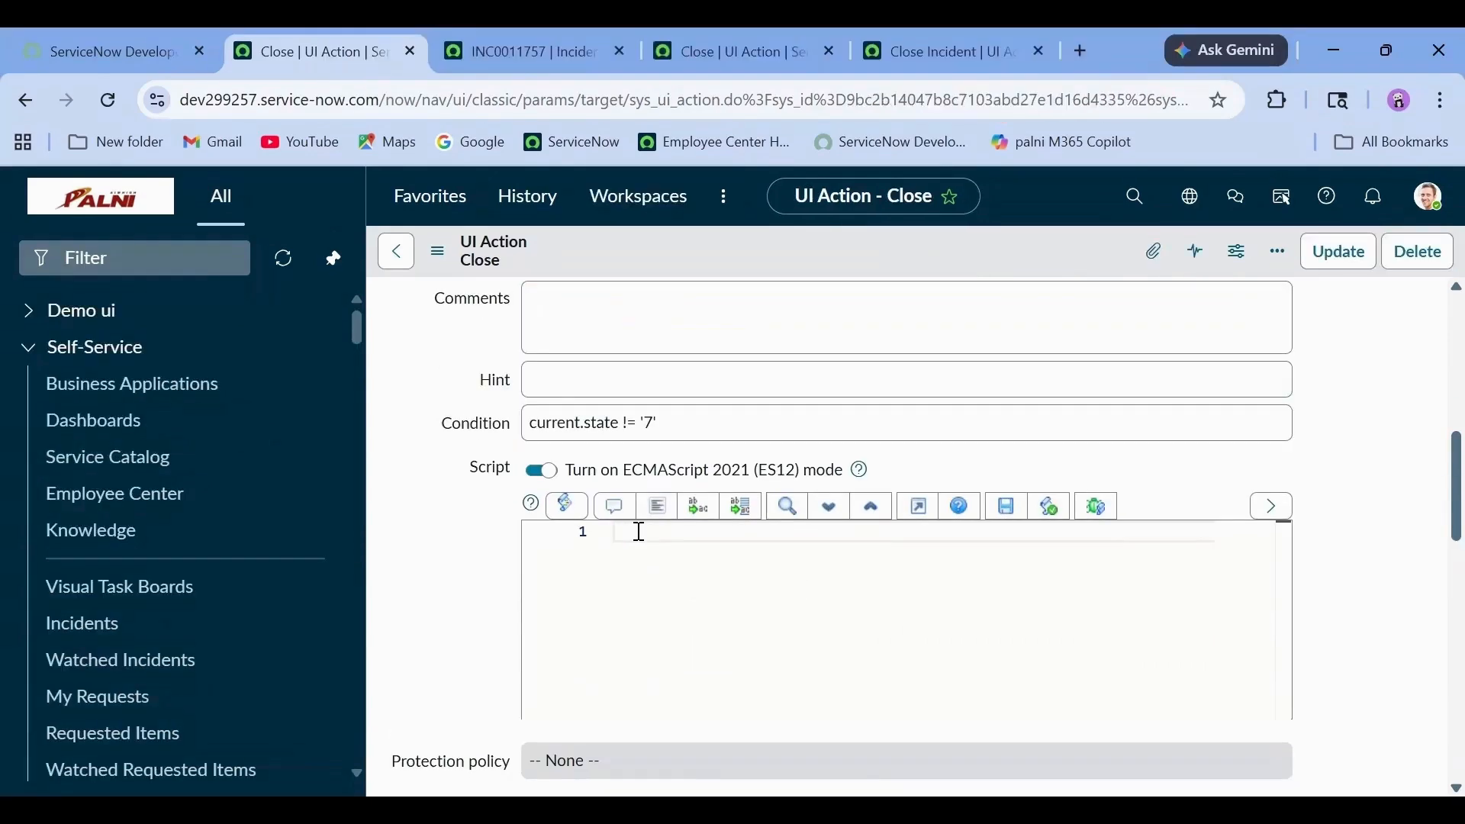
{"action": "type", "text": "if"}
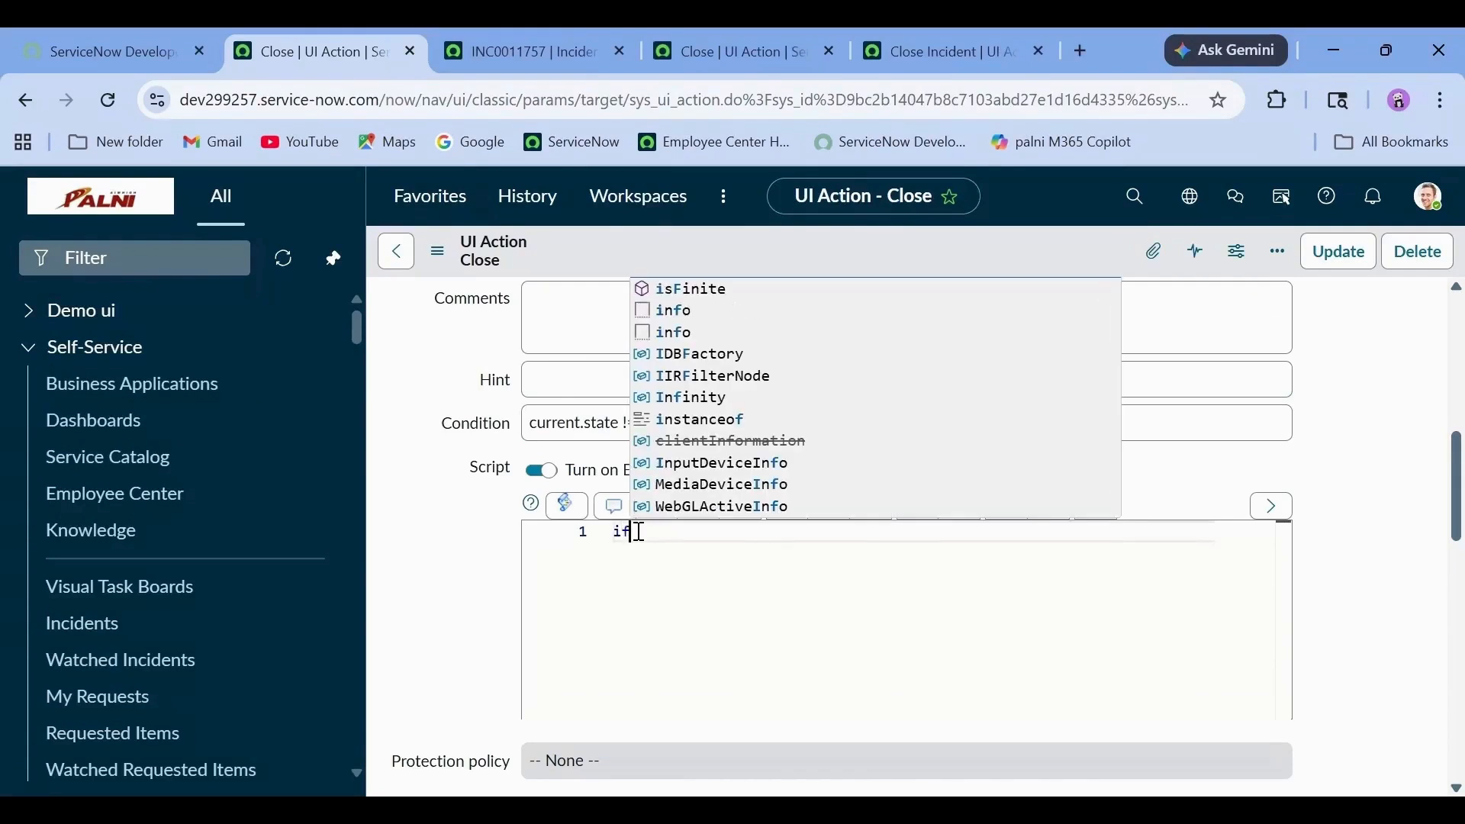
{"action": "type", "text": "(current.state != ''"}
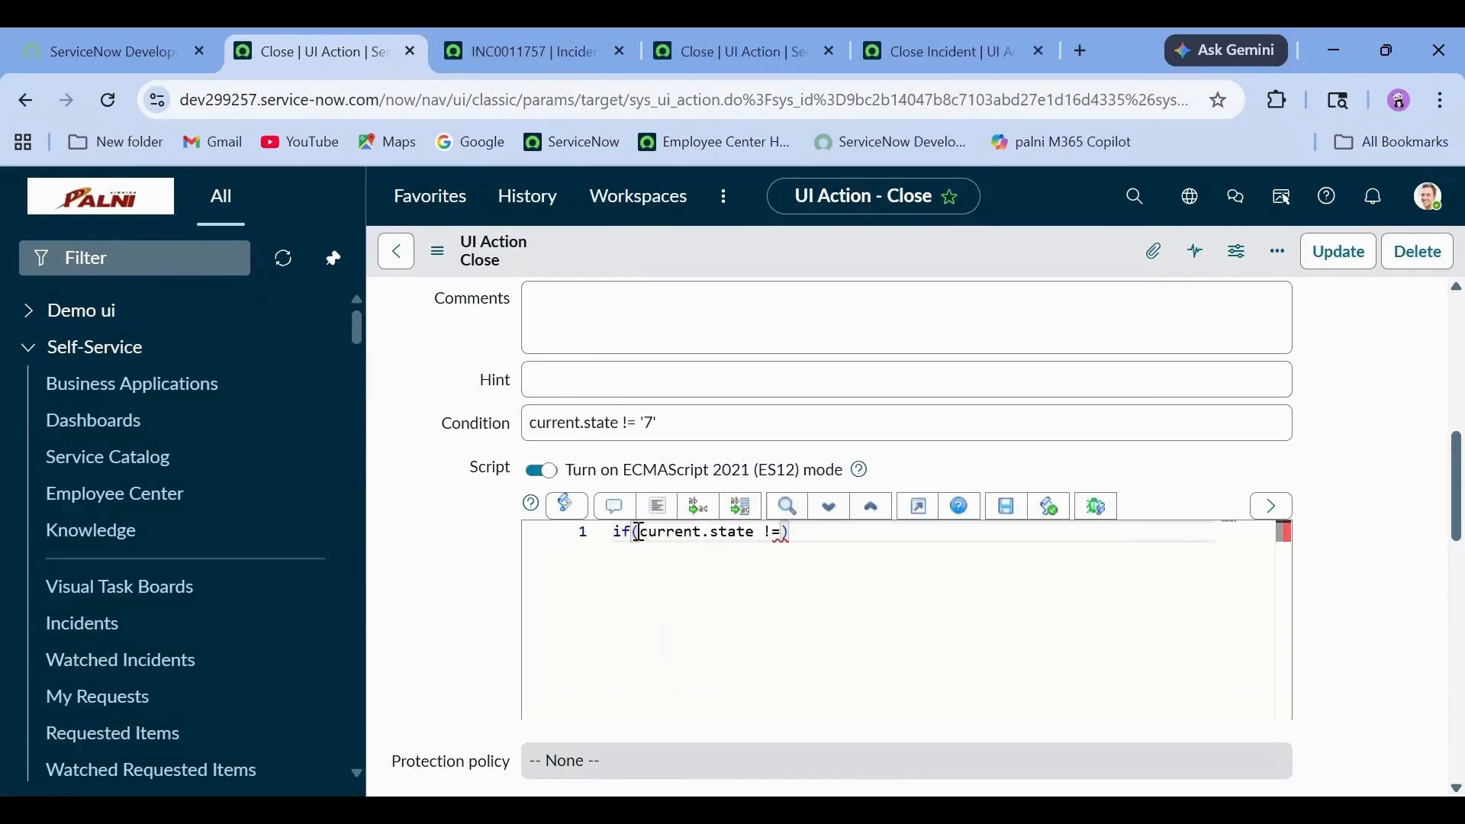
{"action": "type", "text": "7"}
{"action": "key", "text": "Right"}
{"action": "key", "text": "Right"}
{"action": "type", "text": "{"}
{"action": "key", "text": "Return"}
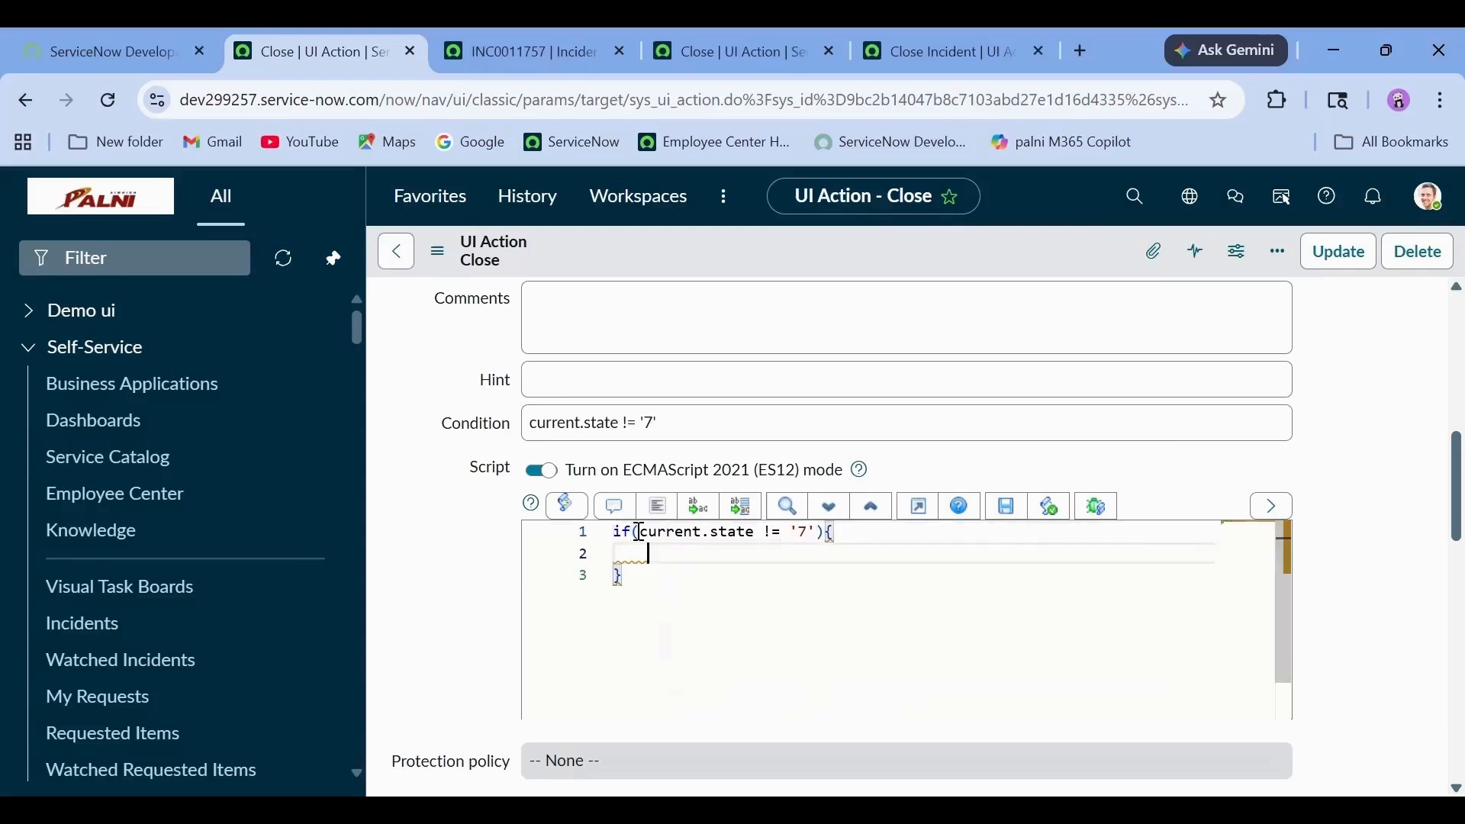
Inside the if block, add the statement current.state = 7; to the script.
{"action": "type", "text": "cu"}
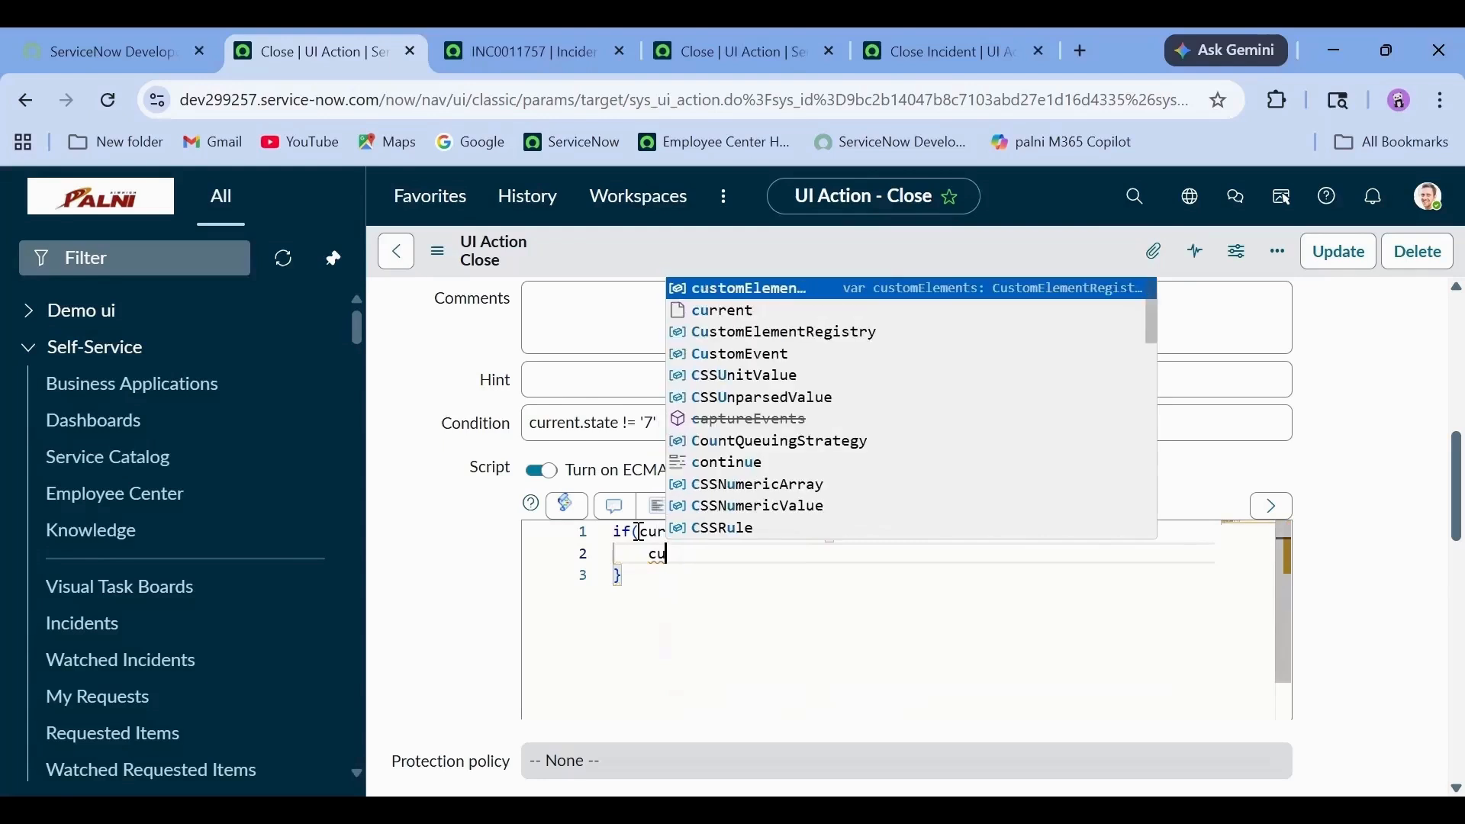
{"action": "type", "text": "rrent.s"}
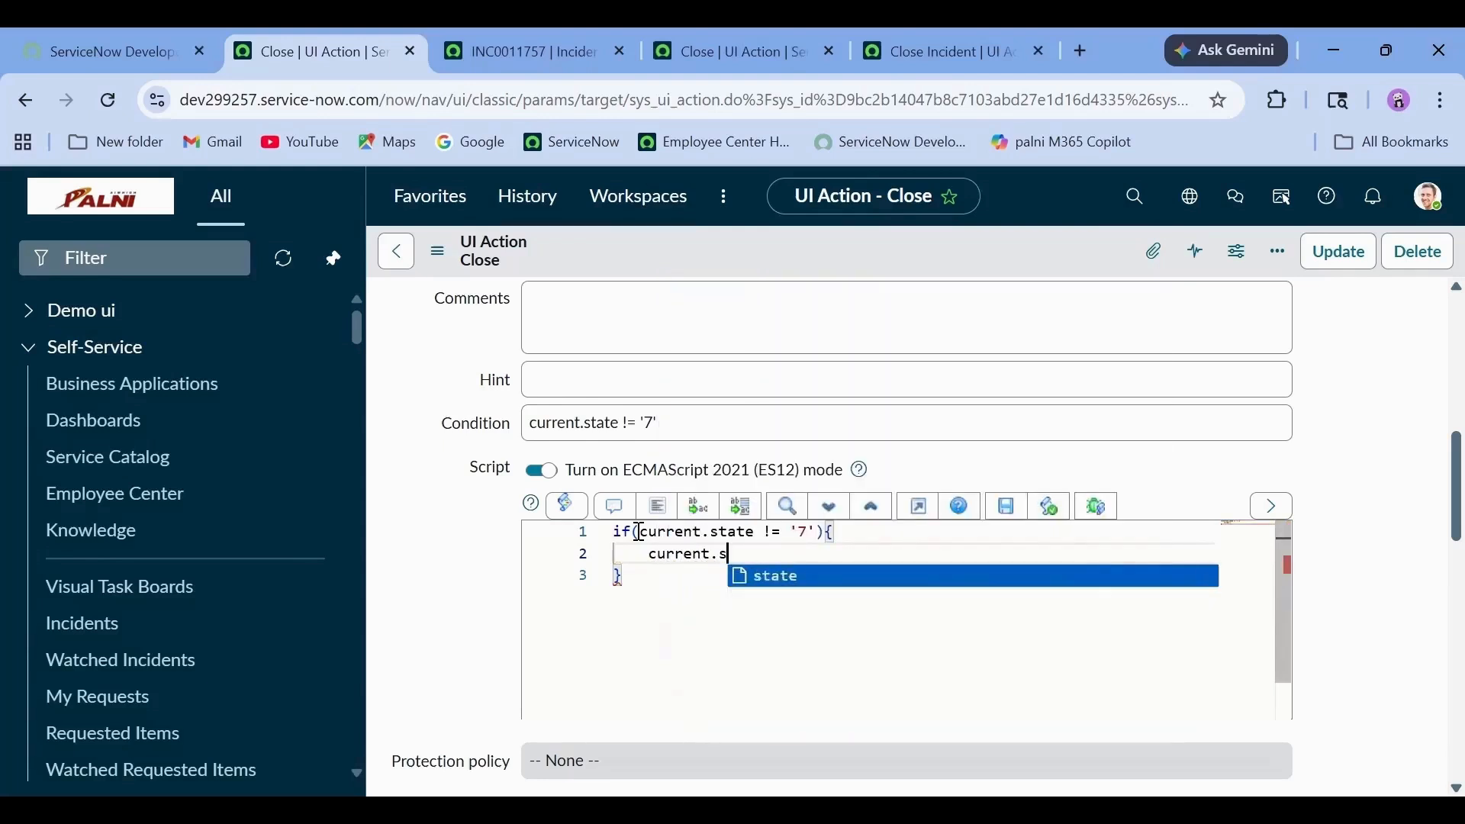
{"action": "type", "text": "tate ="}
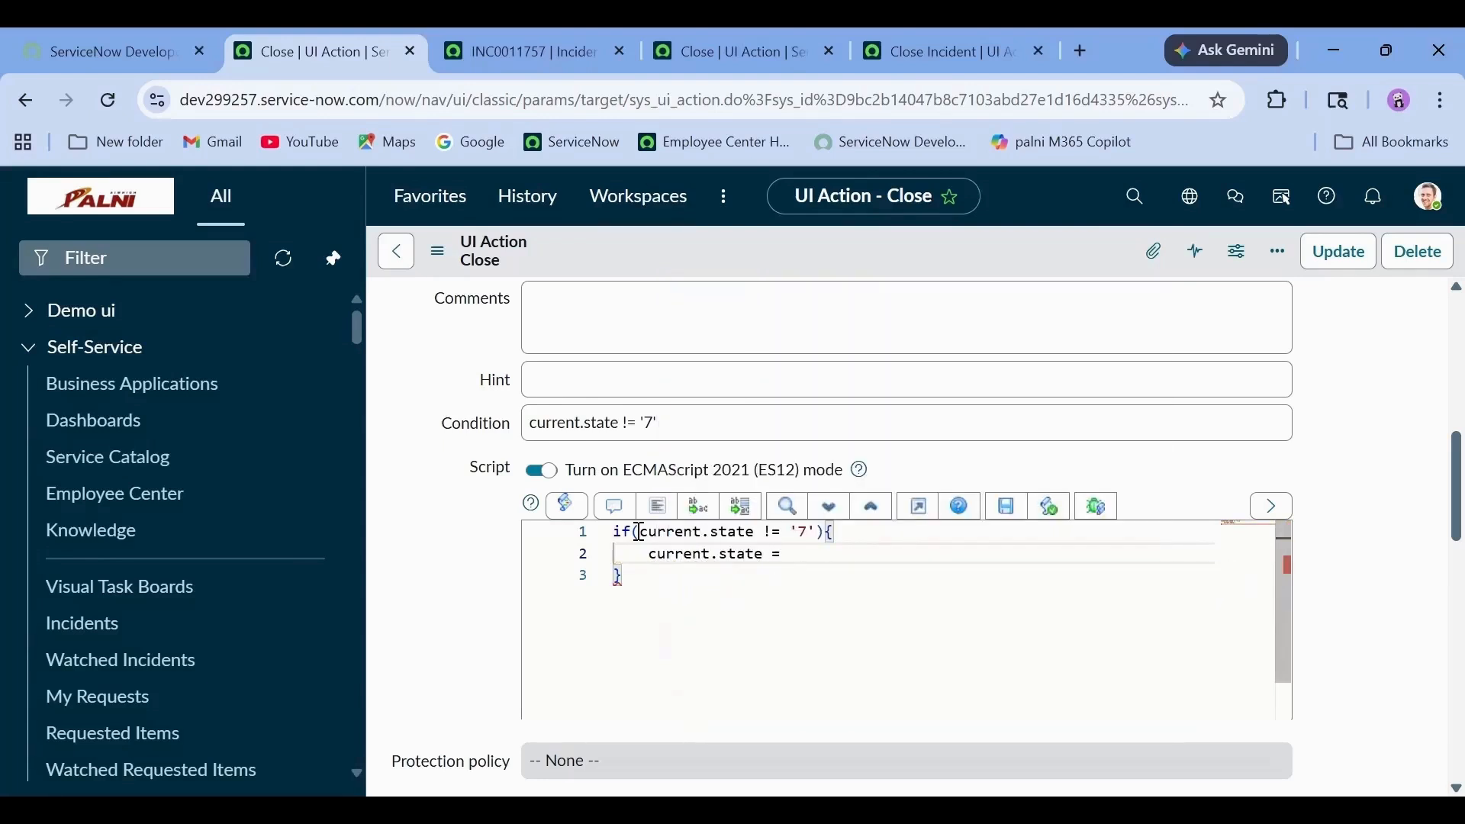
{"action": "type", "text": " 7;"}
{"action": "key", "text": "Return"}
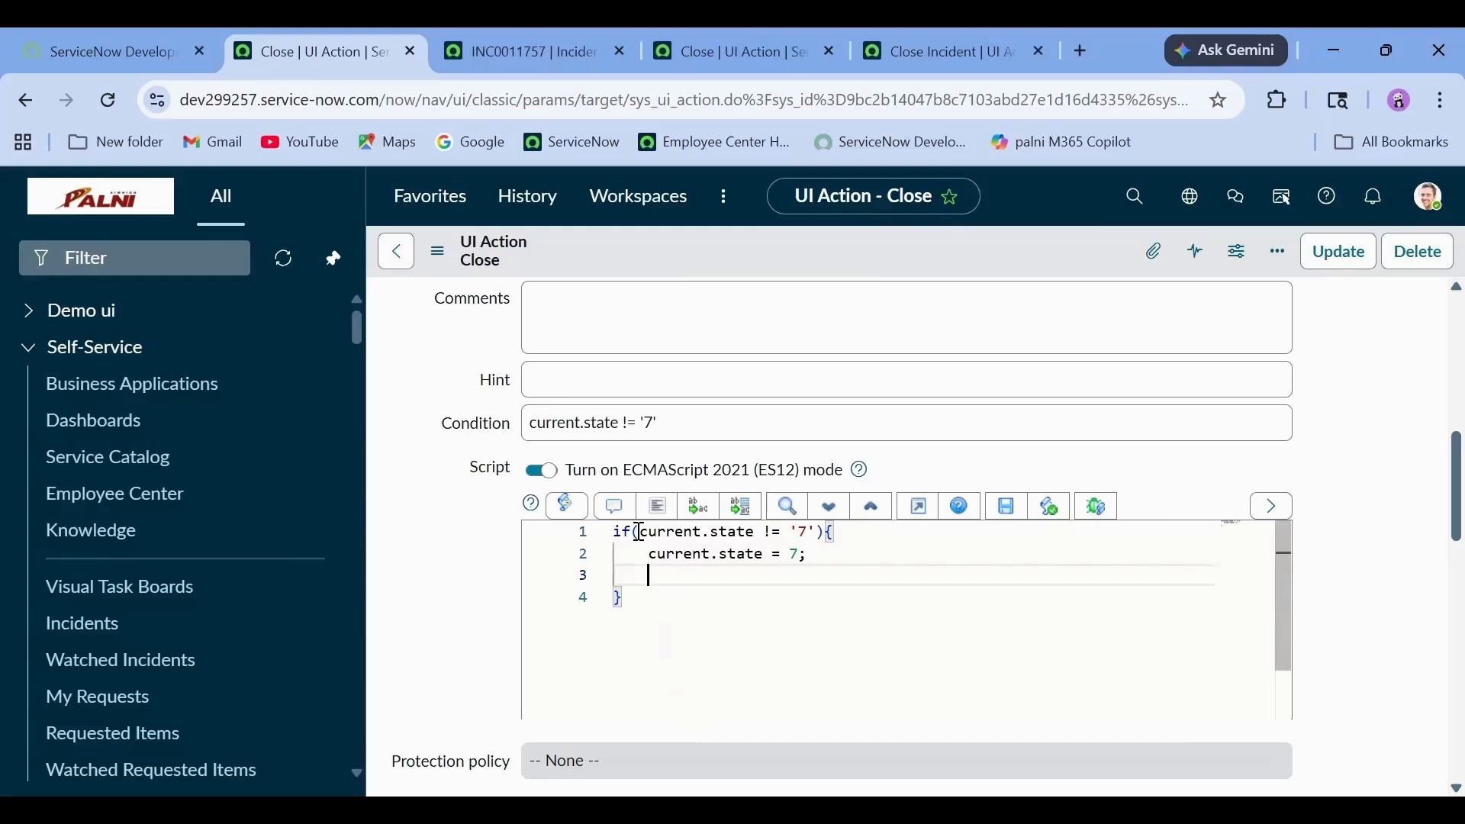
Add the line current.close_code = 'Resolved by caller'; below the state assignment.
{"action": "type", "text": "current."}
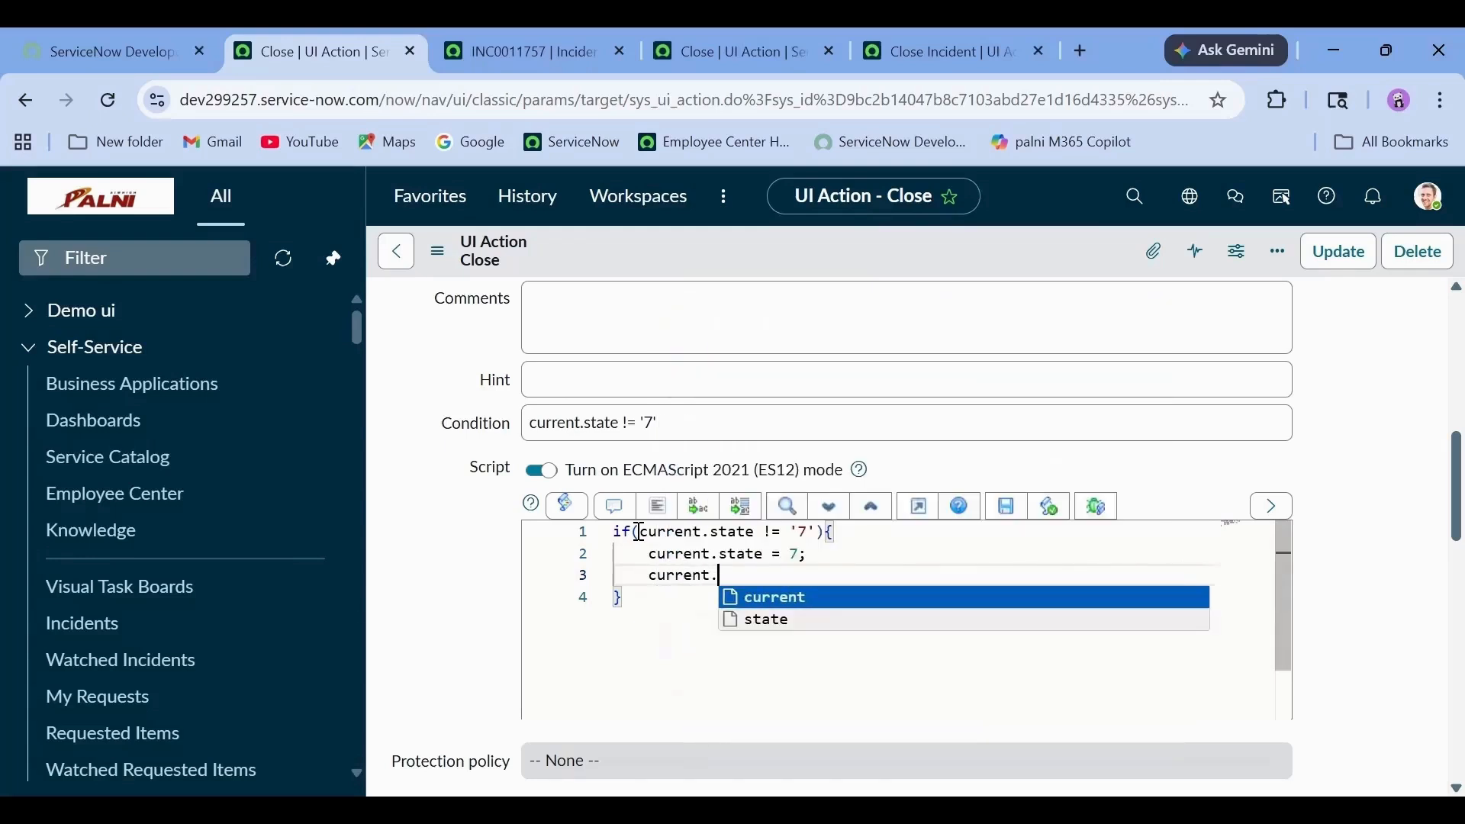
{"action": "type", "text": "close"}
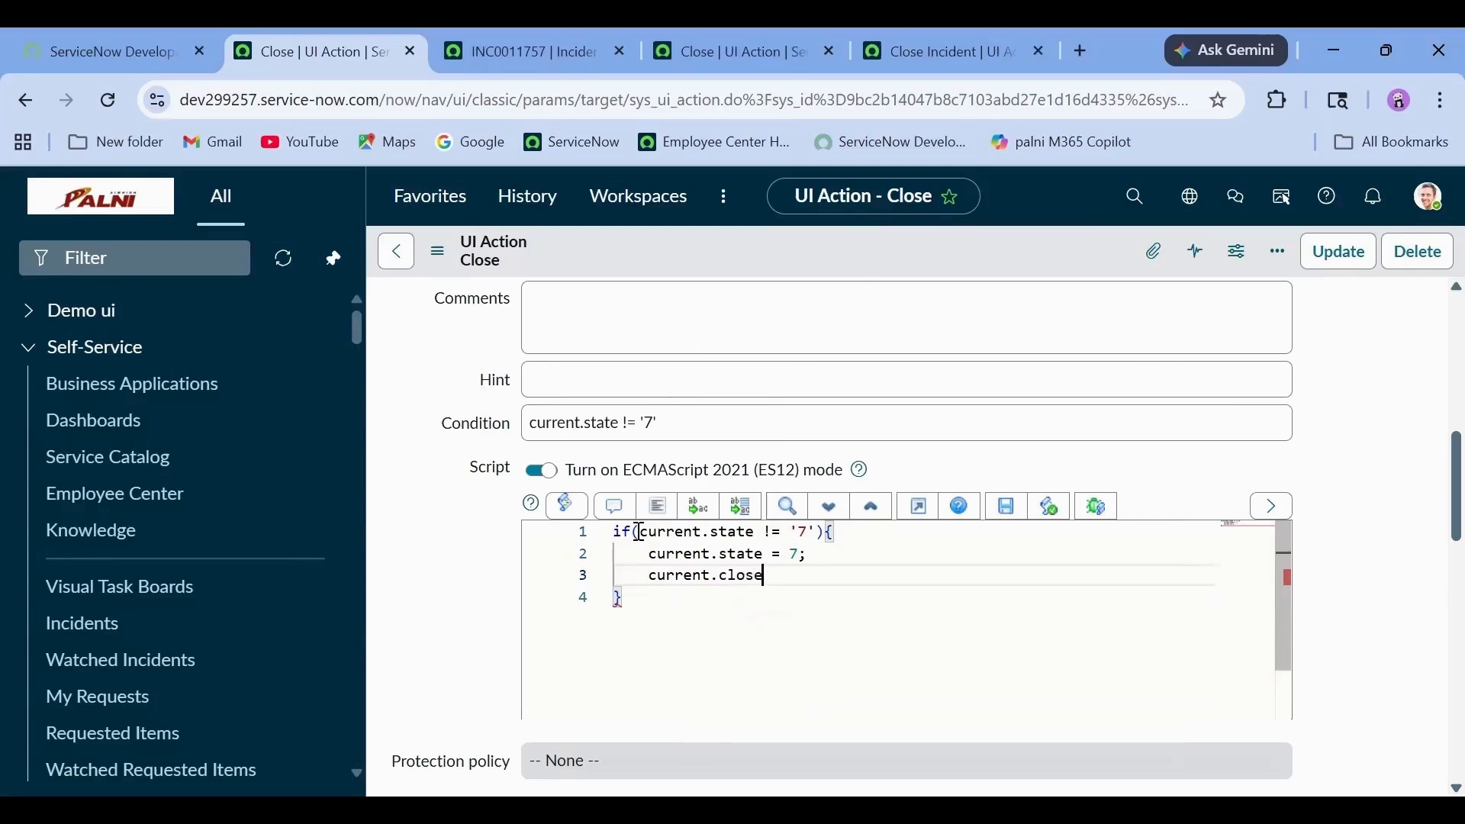
{"action": "type", "text": "_no"}
{"action": "key", "text": "BackSpace"}
{"action": "key", "text": "BackSpace"}
{"action": "type", "text": "code = 'Resolved by "}
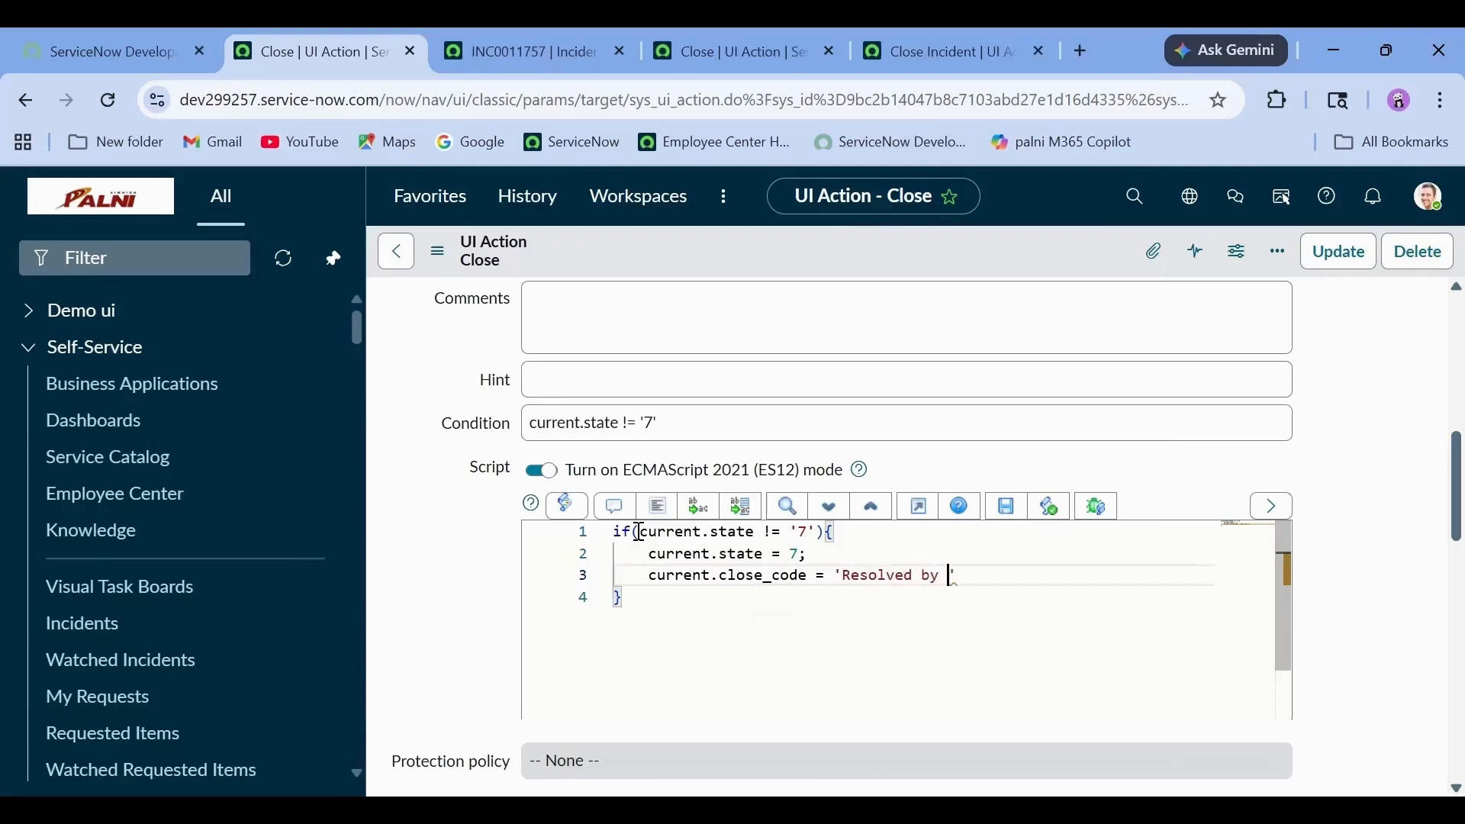
{"action": "type", "text": "caller"}
{"action": "type", "text": ";"}
{"action": "key", "text": "Return"}
Add the line current.close_notes = 'Issue resolved and verified'; below the close code assignment.
{"action": "type", "text": "cur"}
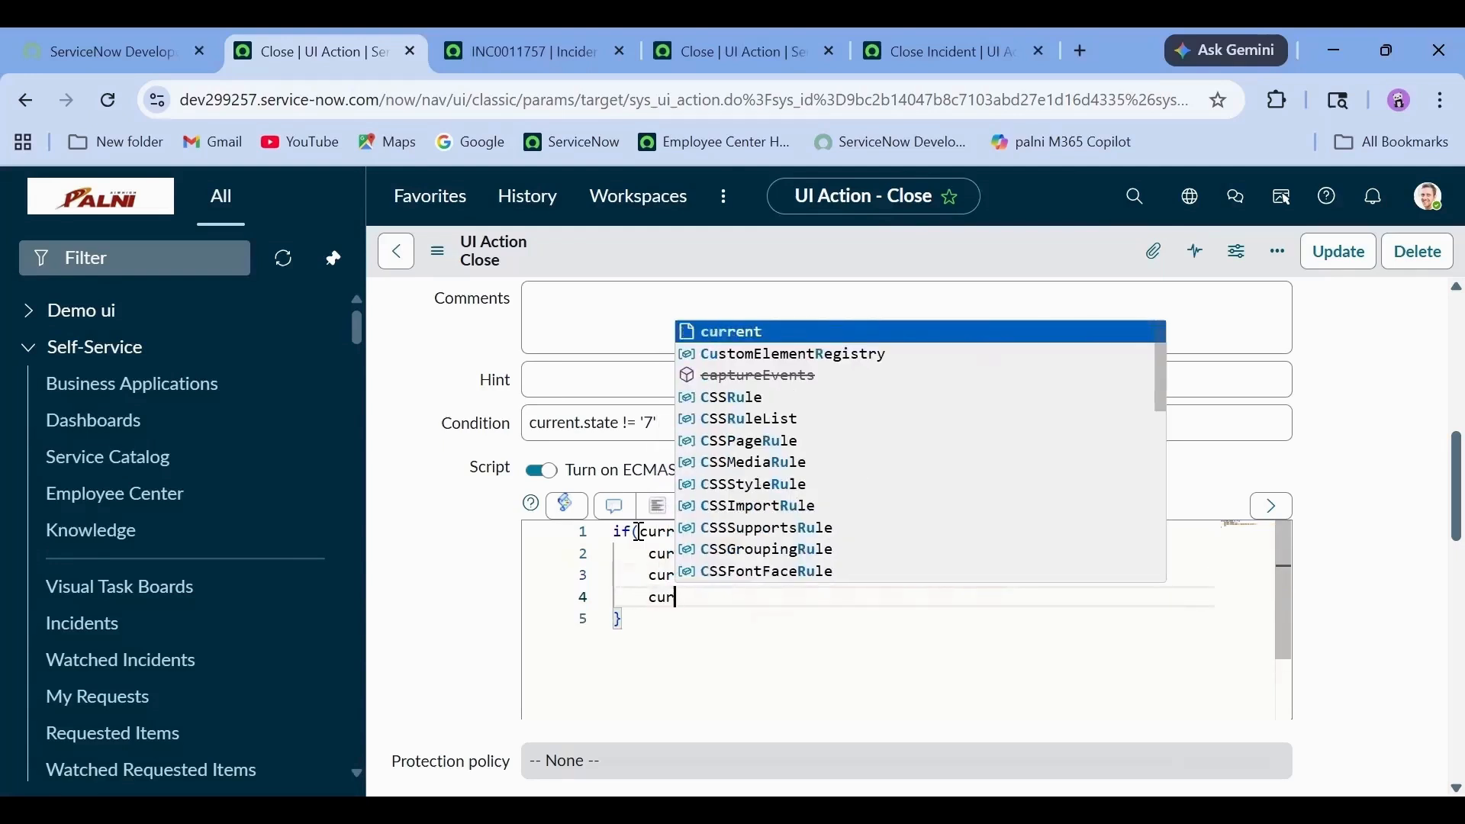
{"action": "type", "text": "rent."}
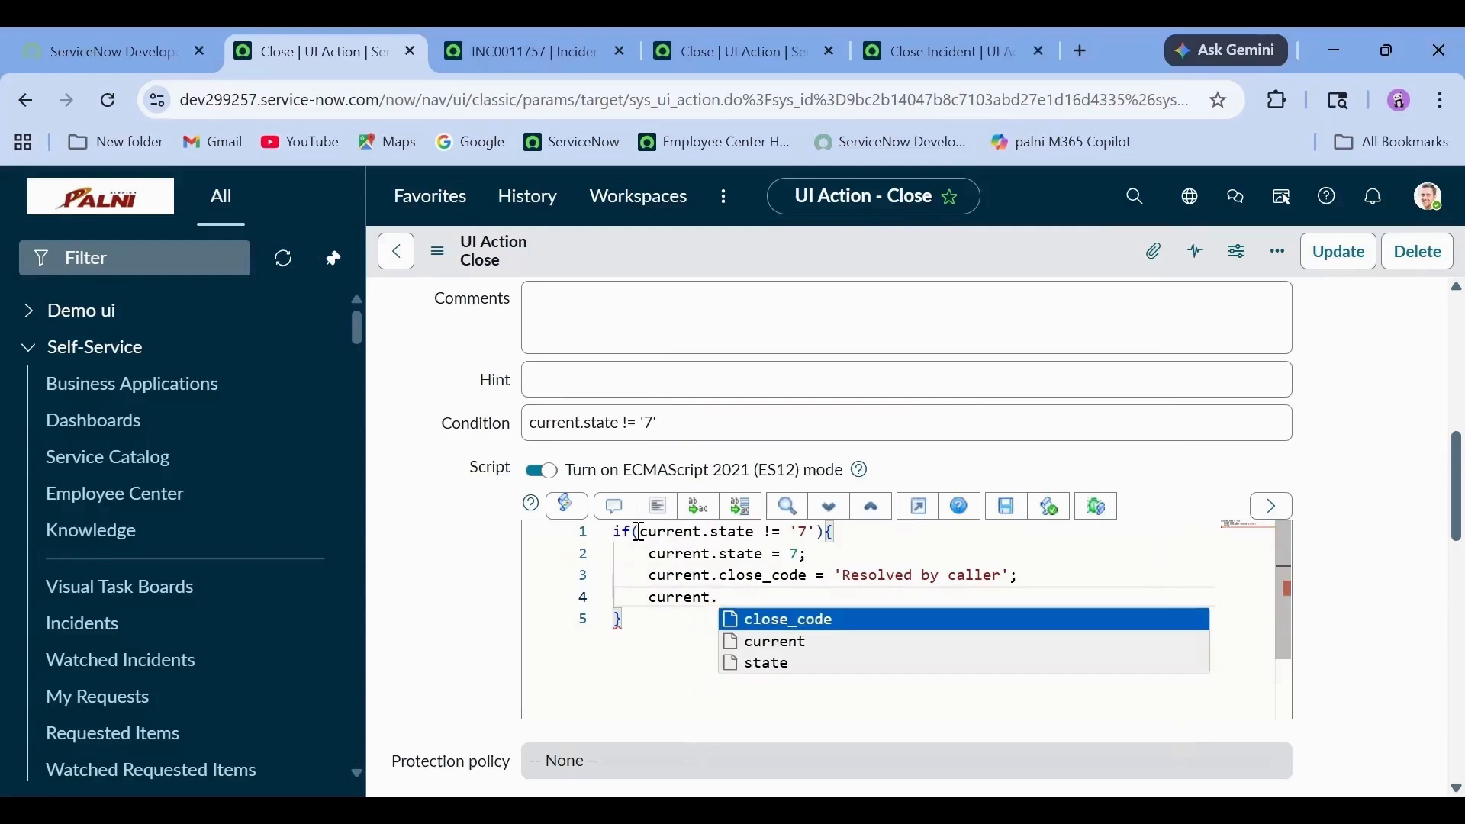
{"action": "type", "text": "close"}
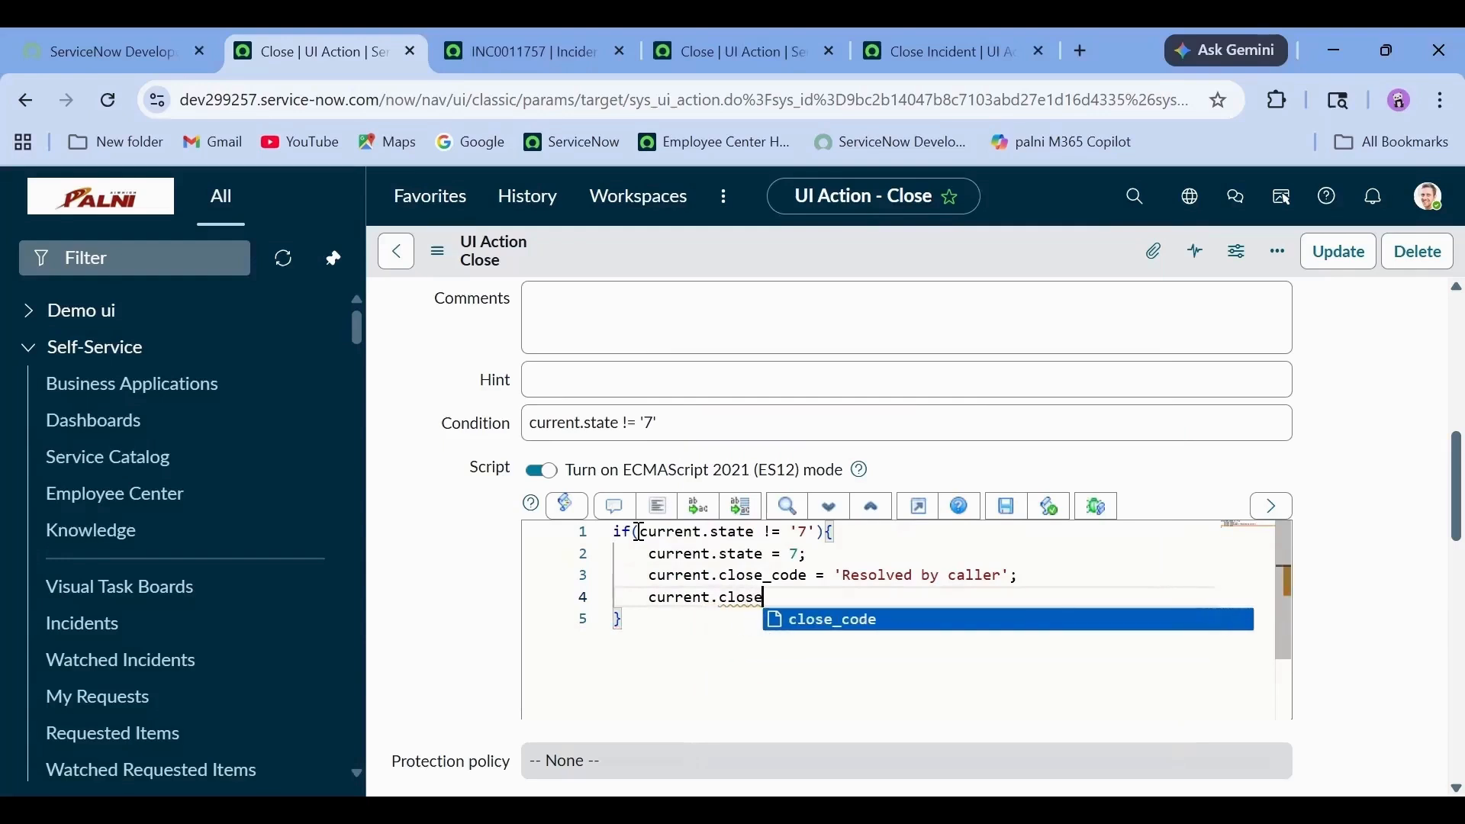
{"action": "type", "text": "_notes = '"}
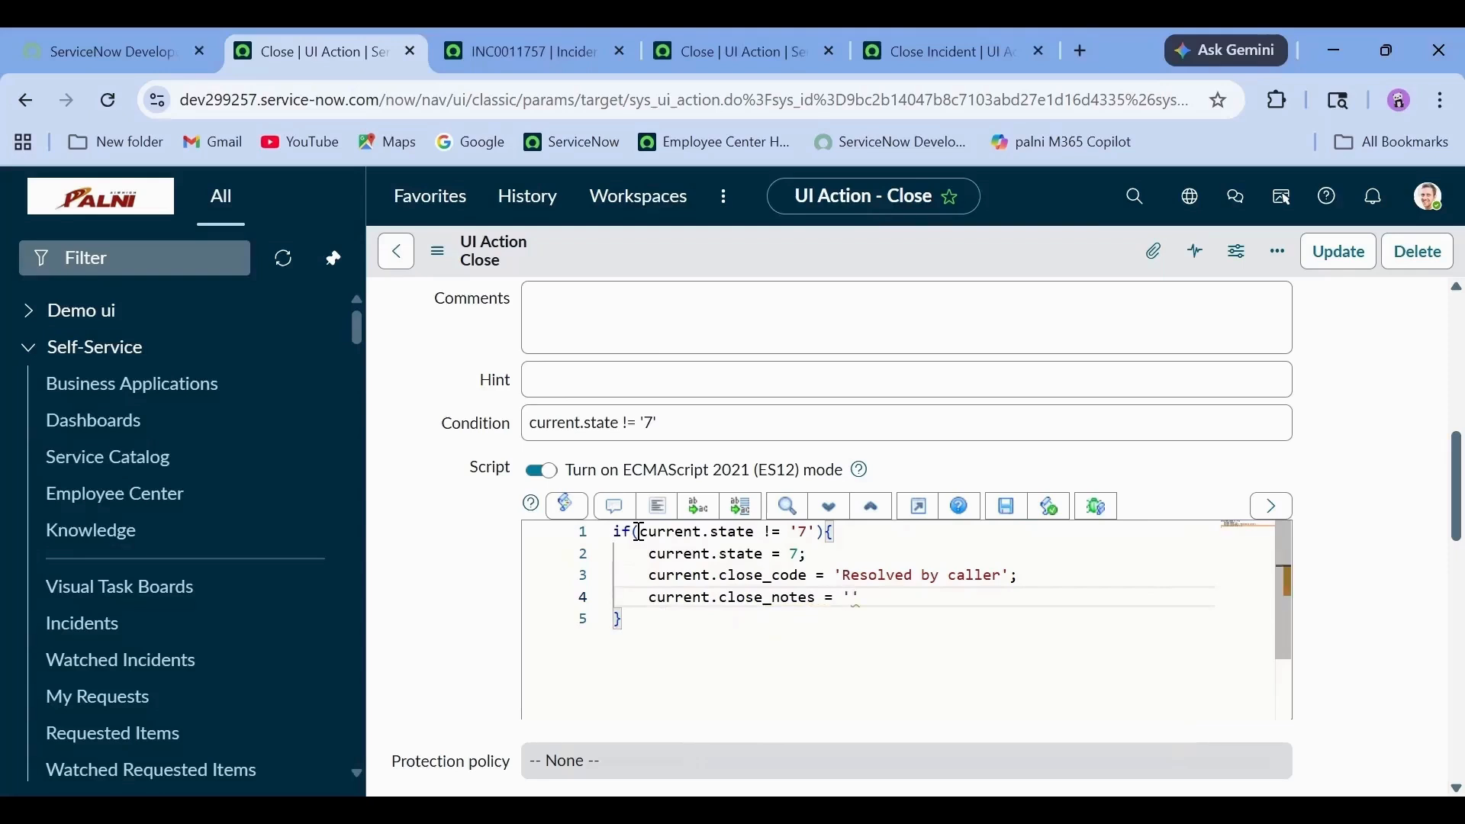
{"action": "type", "text": "Iss"}
{"action": "key", "text": "BackSpace"}
{"action": "type", "text": "sue res"}
{"action": "type", "text": "olved "}
{"action": "type", "text": "and"}
{"action": "type", "text": "verified'"}
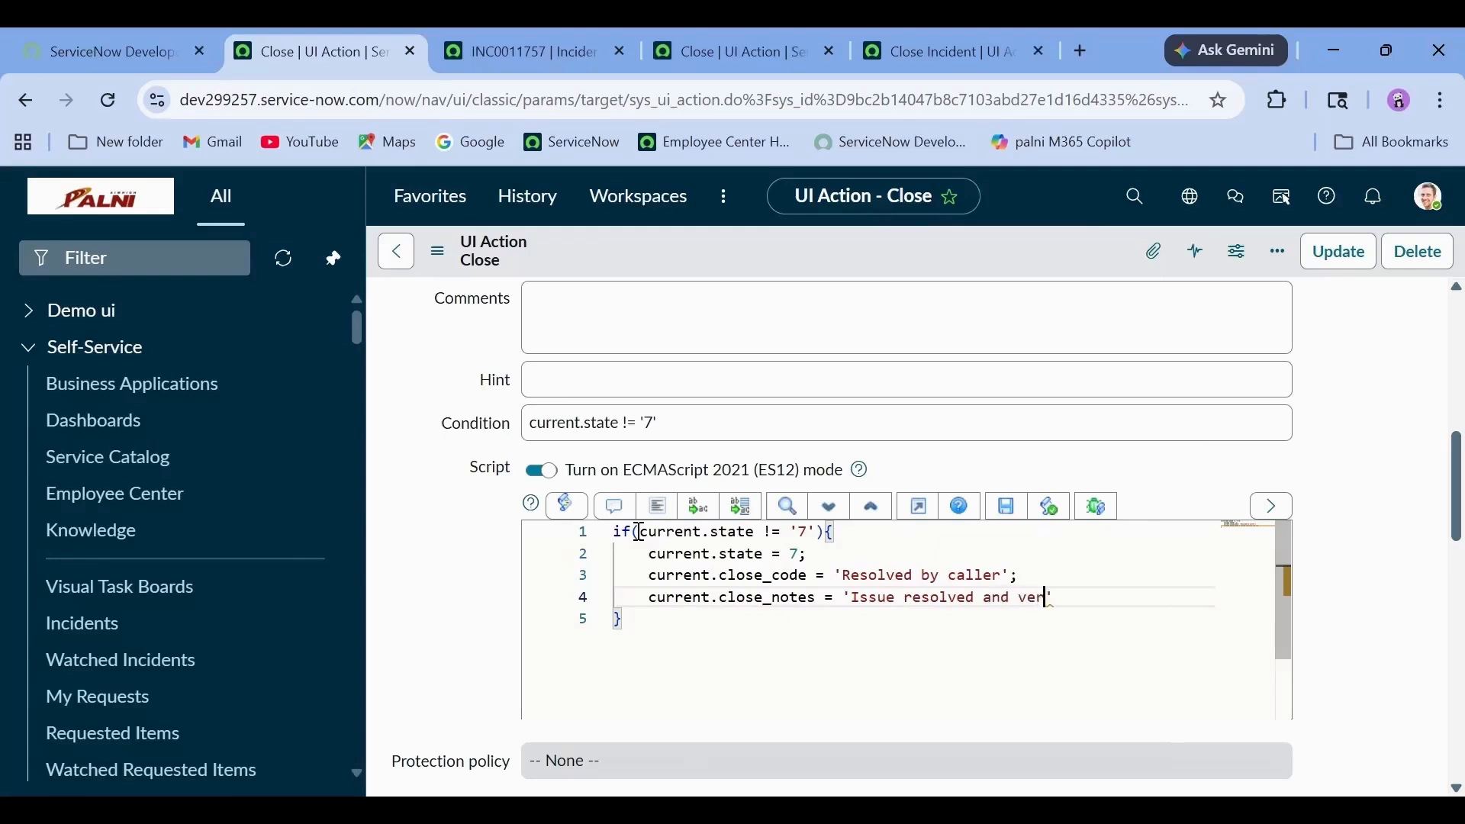
{"action": "type", "text": ";"}
{"action": "key", "text": "Return"}
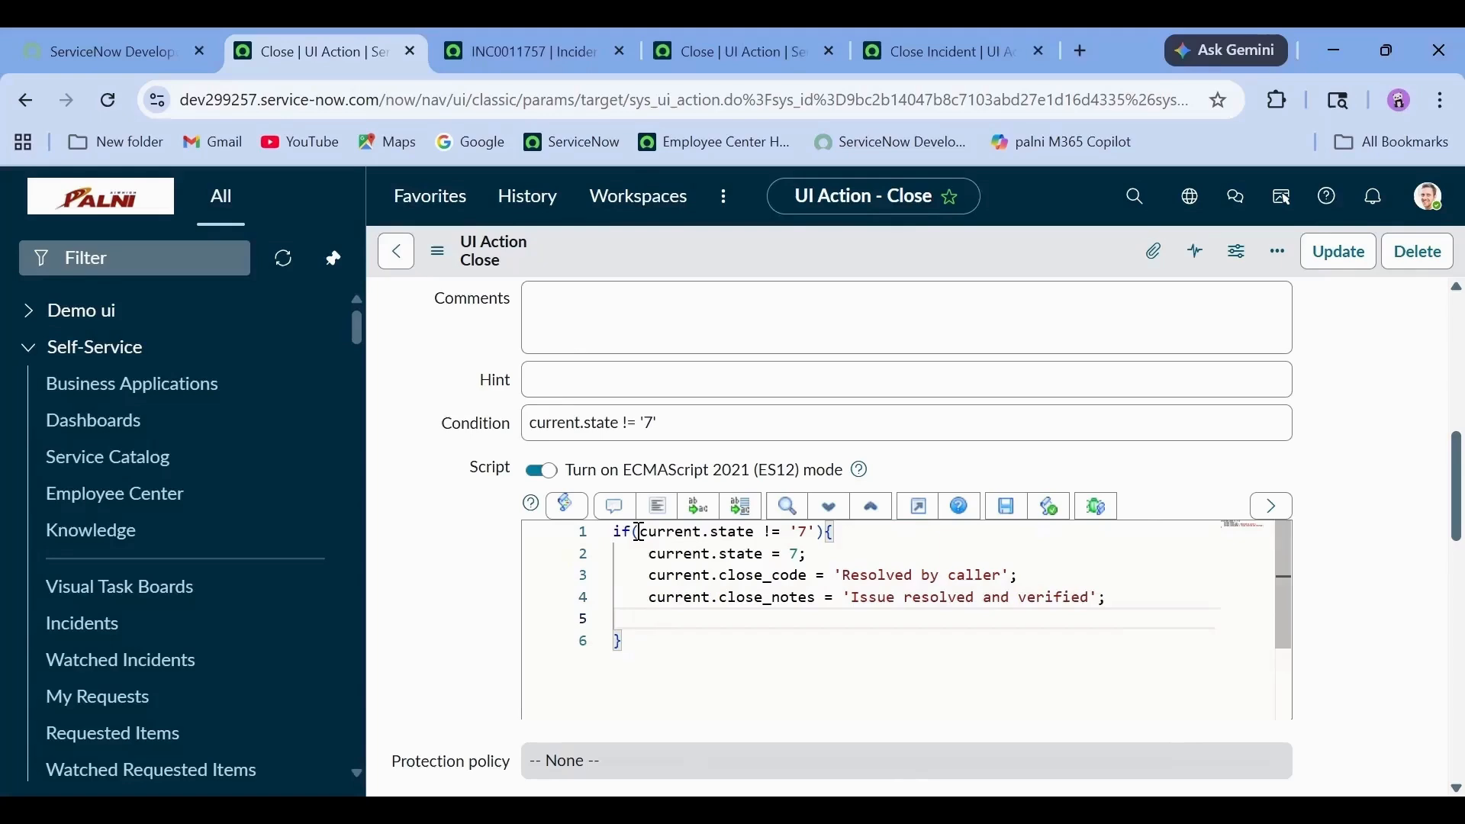
Add current.update(); as the statement following the close notes assignment in the if block.
{"action": "scroll", "coordinate": [639, 532], "scroll_direction": "down", "scroll_amount": 1}
{"action": "type", "text": "cur"}
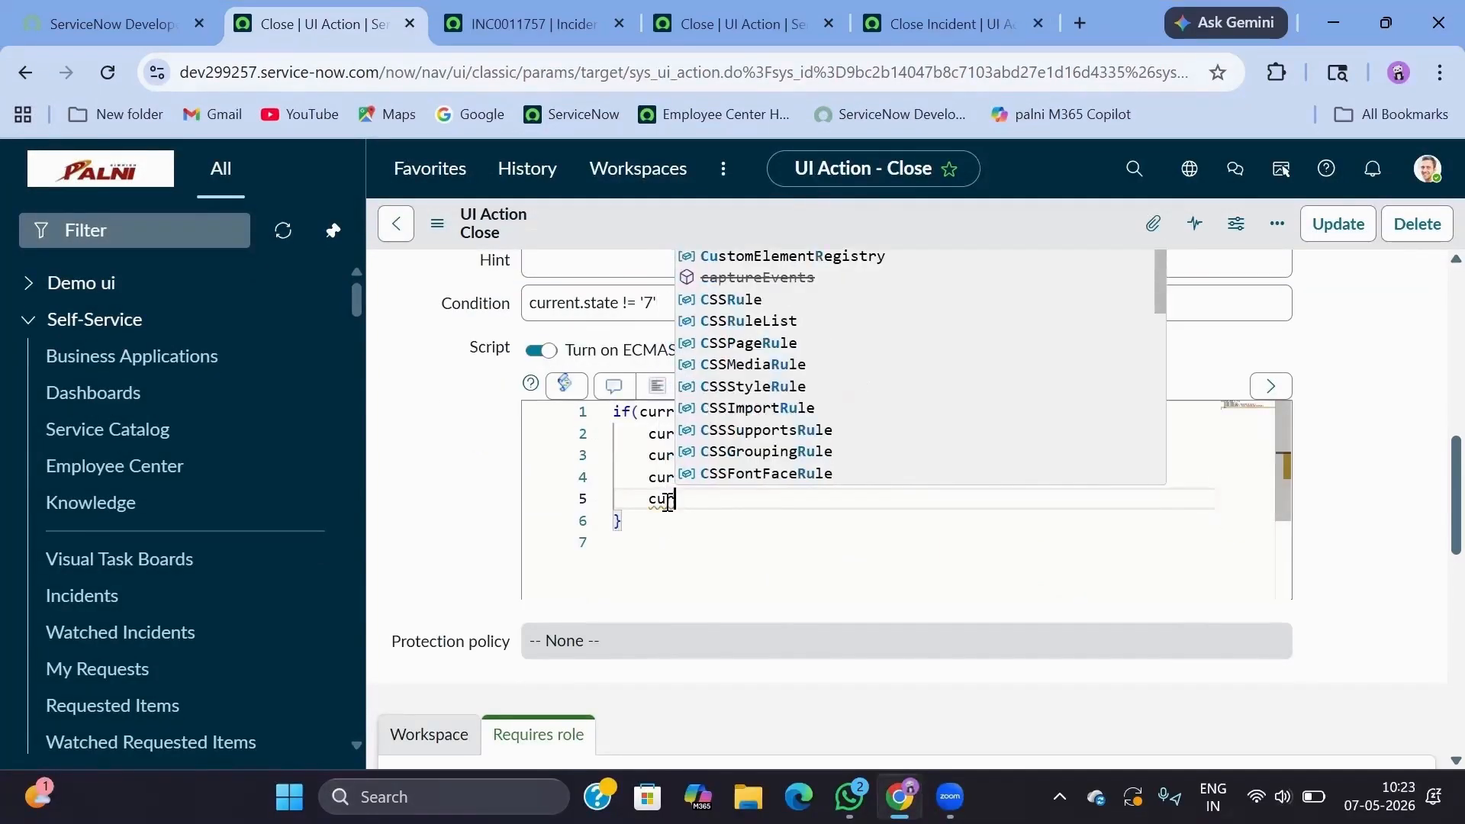
{"action": "type", "text": "rent.update()"}
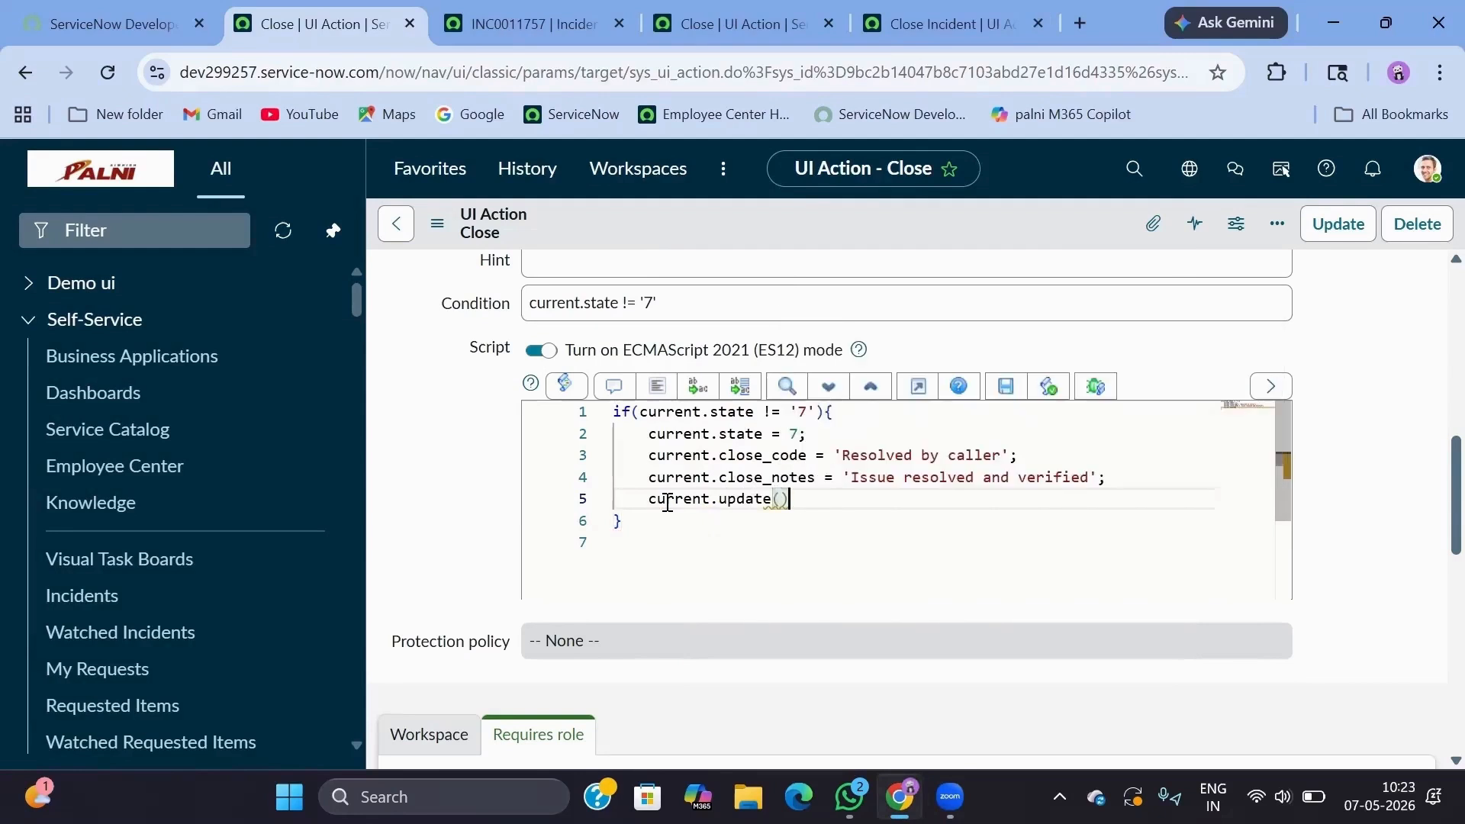
{"action": "type", "text": ";"}
{"action": "key", "text": "Return"}
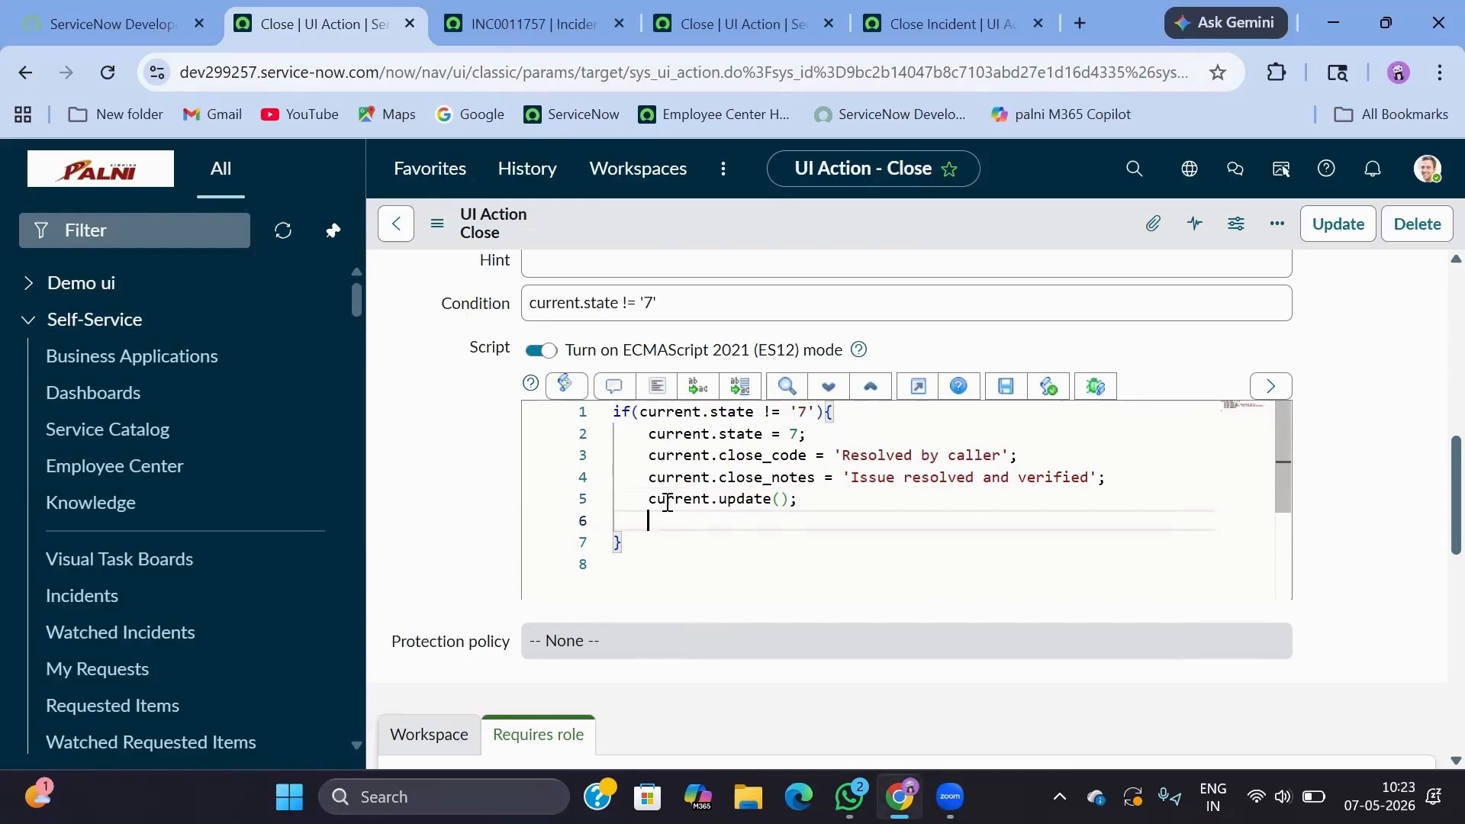
Below current.update(); in the if block, add the line gs.addInfoMessage('Incident has been resolved'); to the script.
{"action": "type", "text": "gs"}
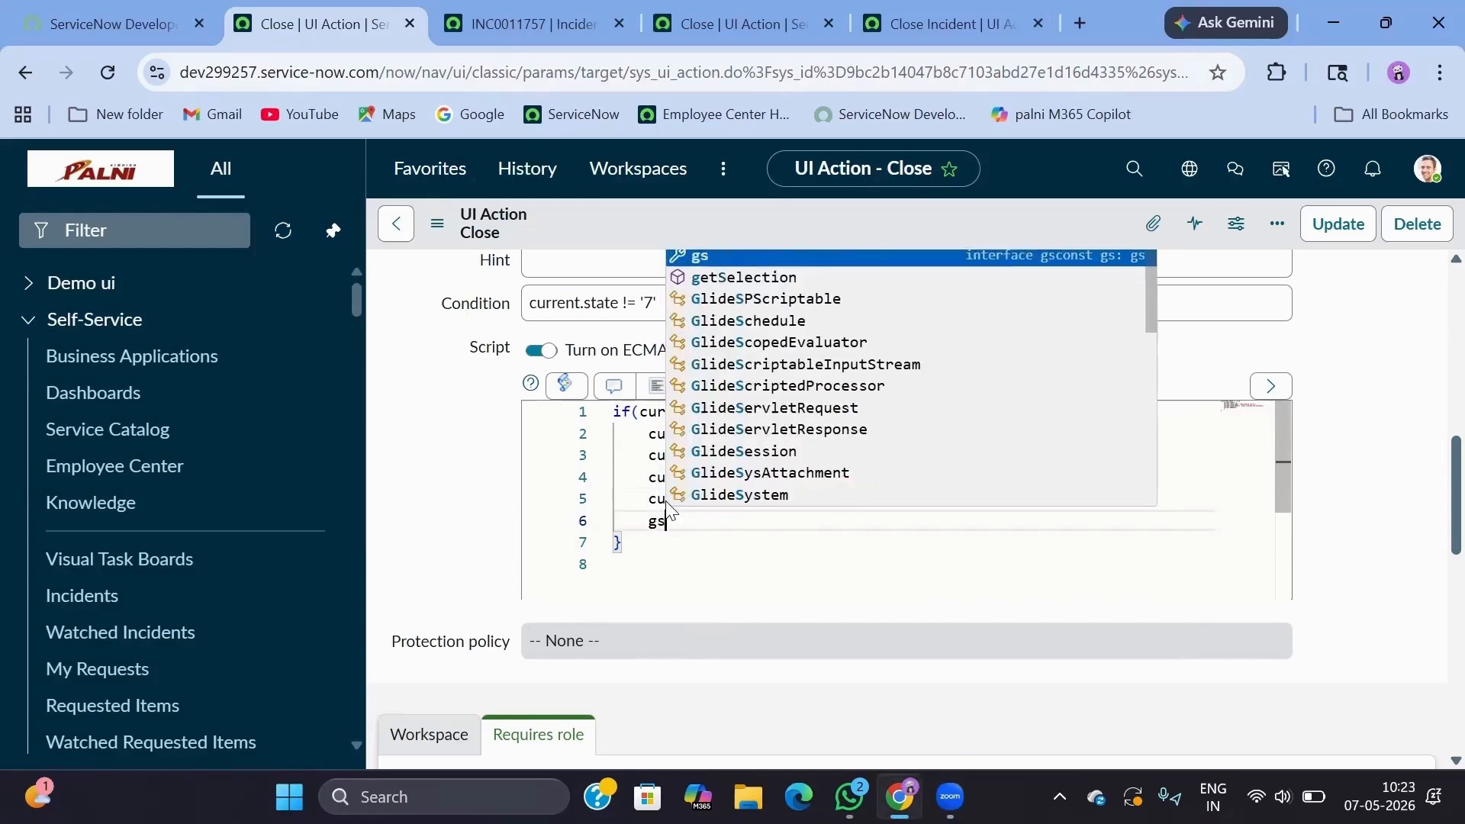
{"action": "type", "text": ".Inf"}
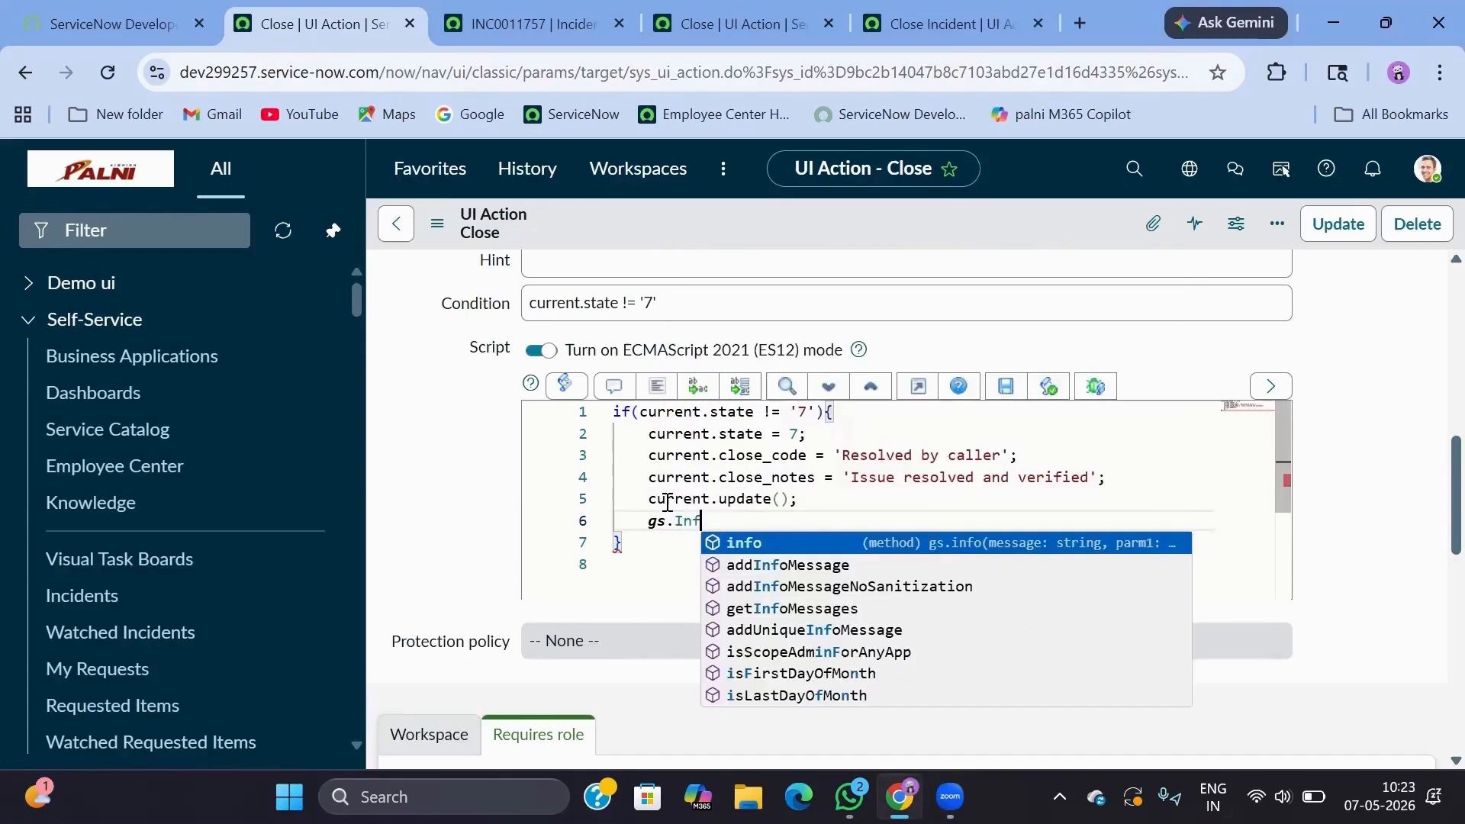
{"action": "key", "text": "BackSpace"}
{"action": "key", "text": "BackSpace"}
{"action": "key", "text": "BackSpace"}
{"action": "type", "text": "add"}
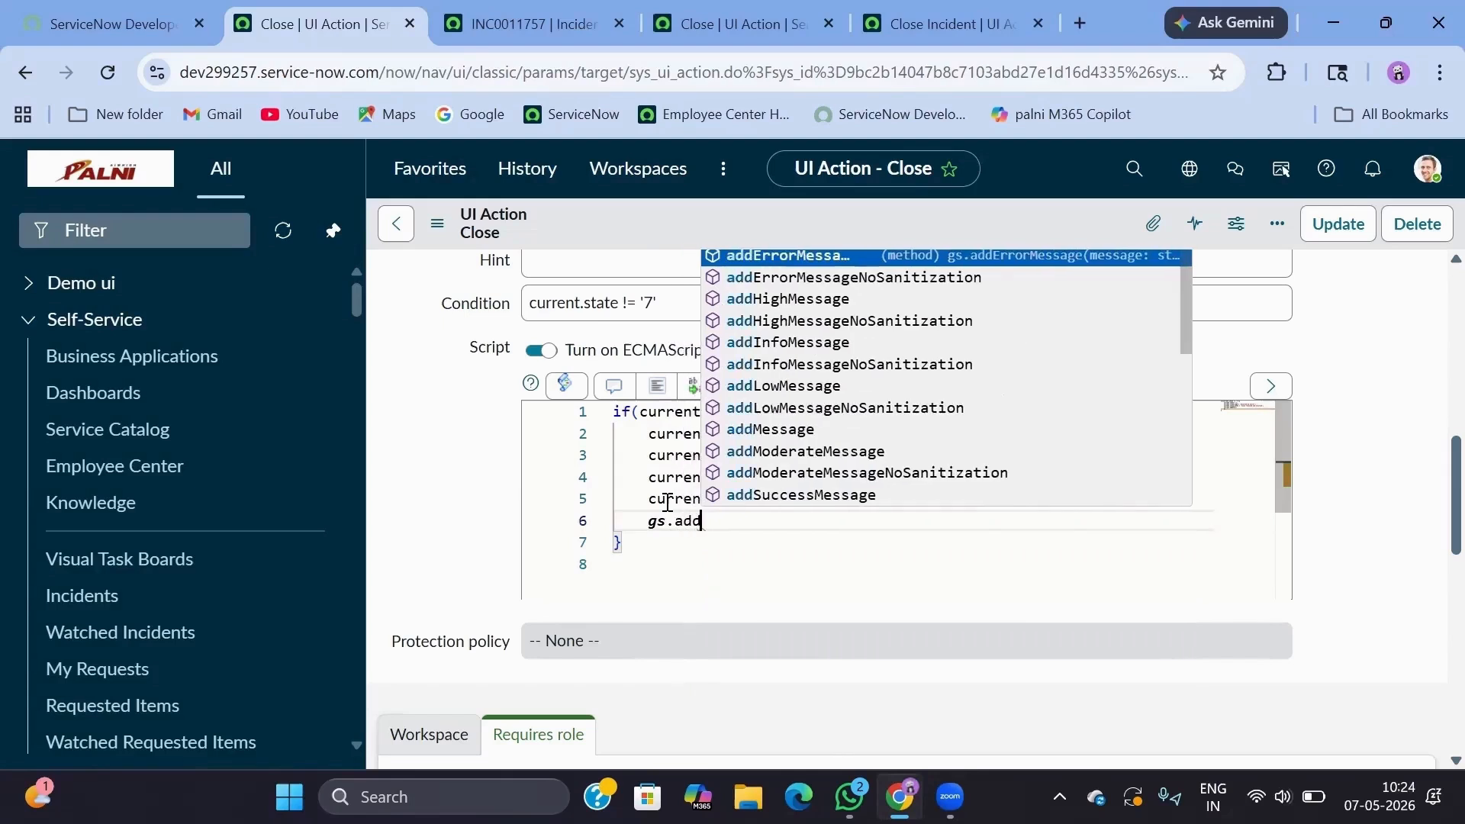
{"action": "type", "text": "I"}
{"action": "key", "text": "Return"}
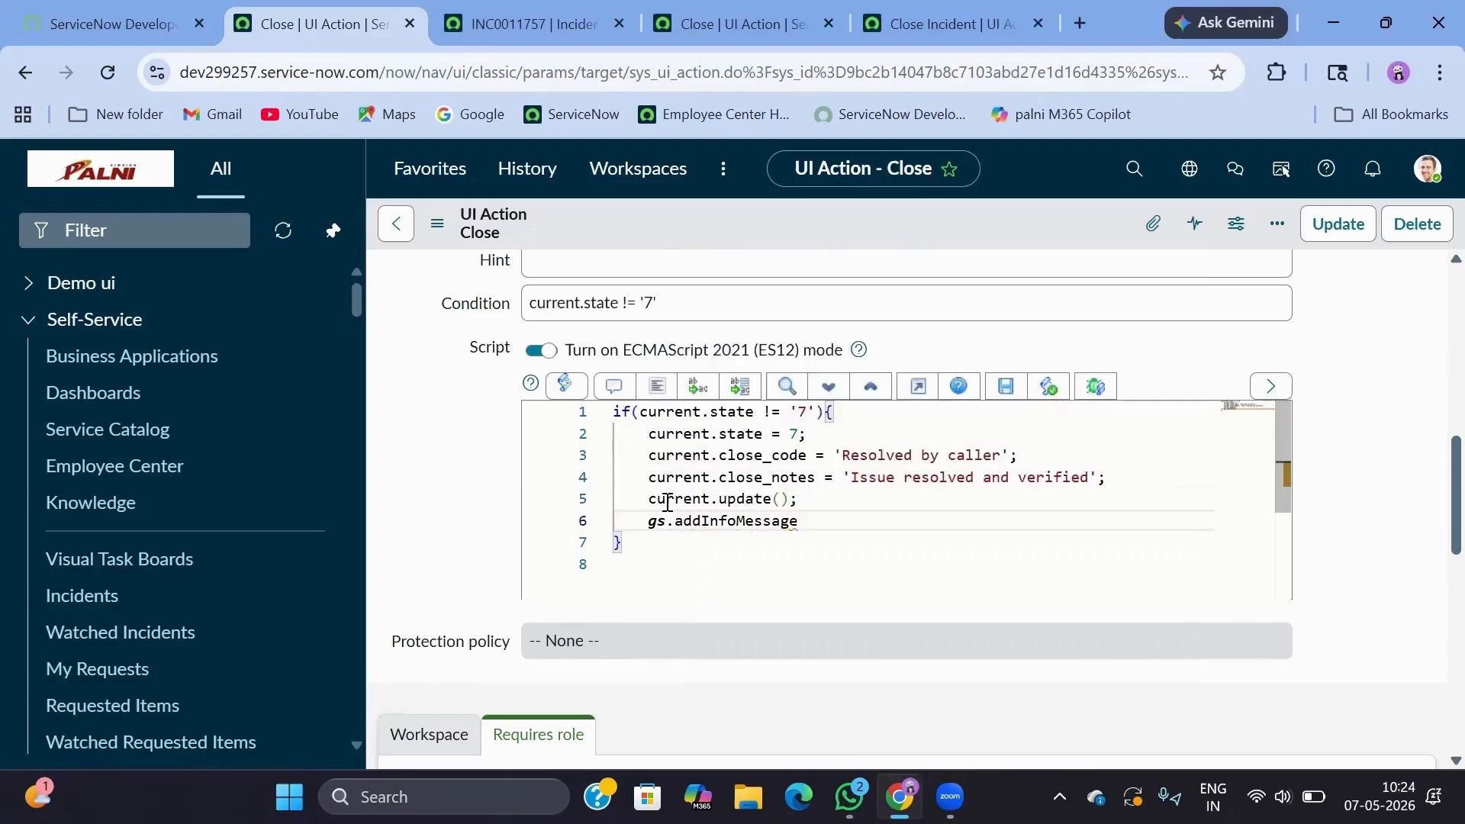
{"action": "type", "text": "('Incident "}
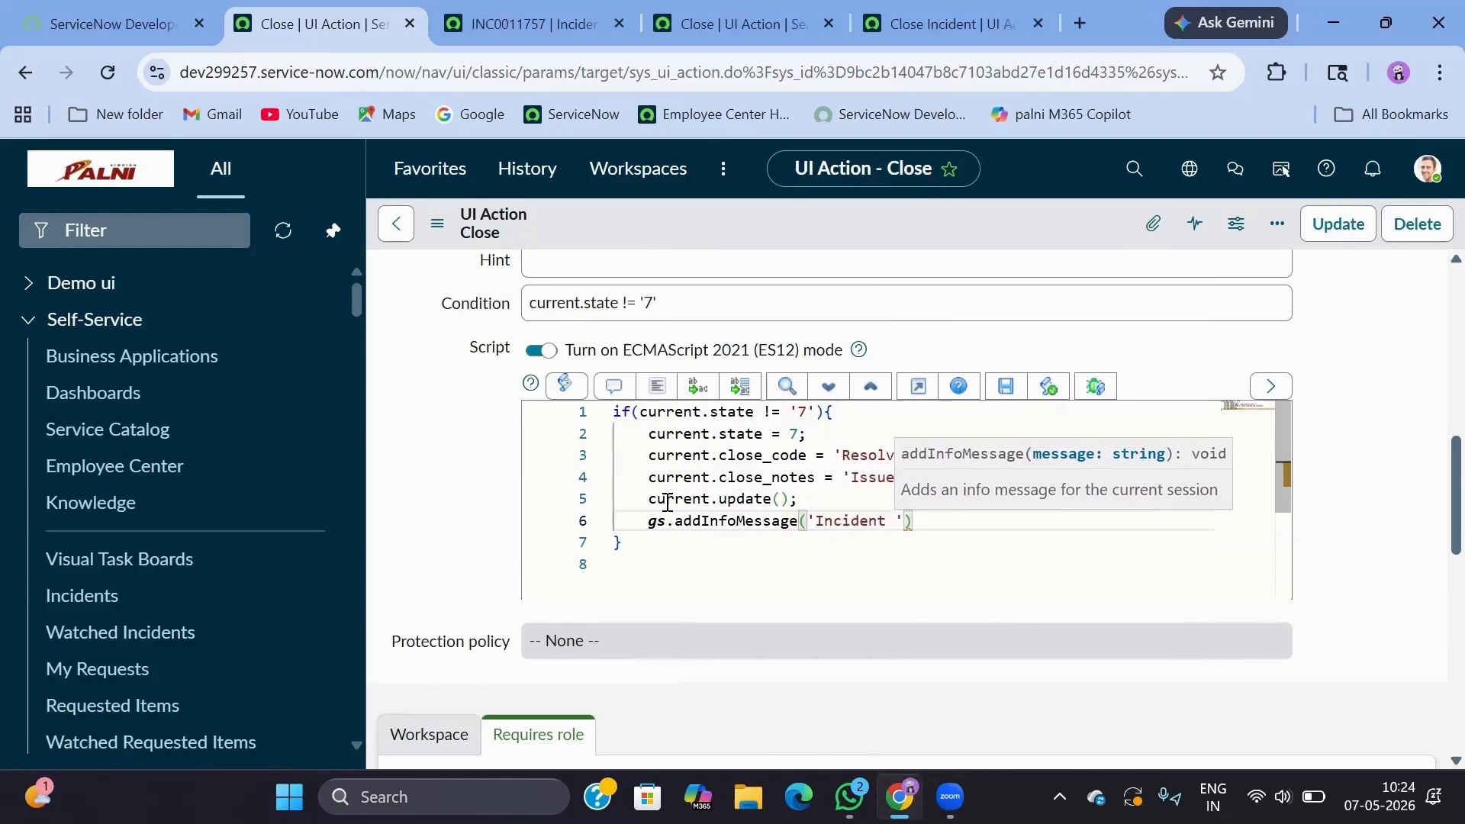
{"action": "type", "text": "has bee"}
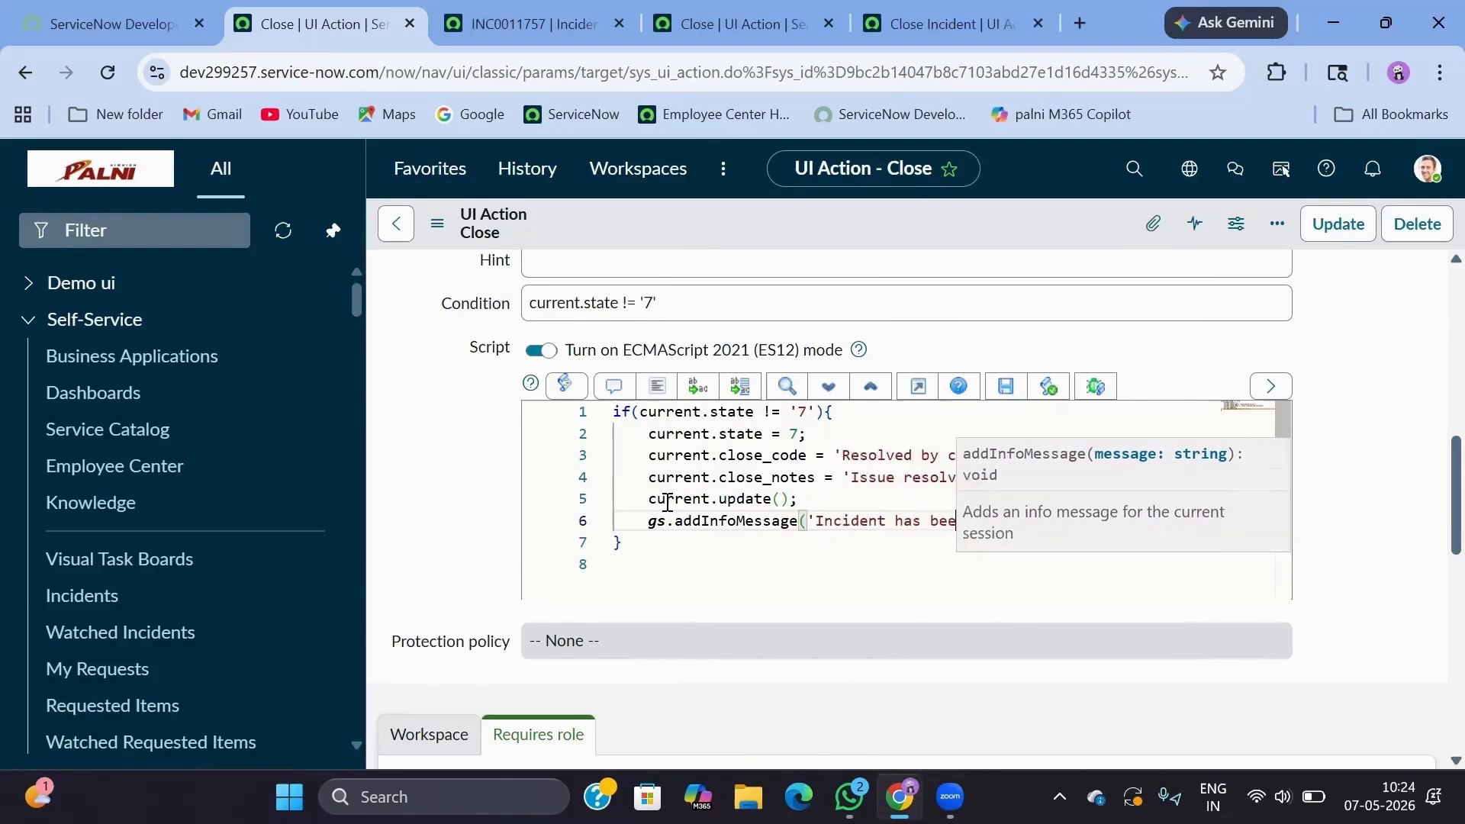
{"action": "type", "text": "n resolved');"}
Add an else block with braces directly after the closing brace of the if block.
{"action": "key", "text": "Down"}
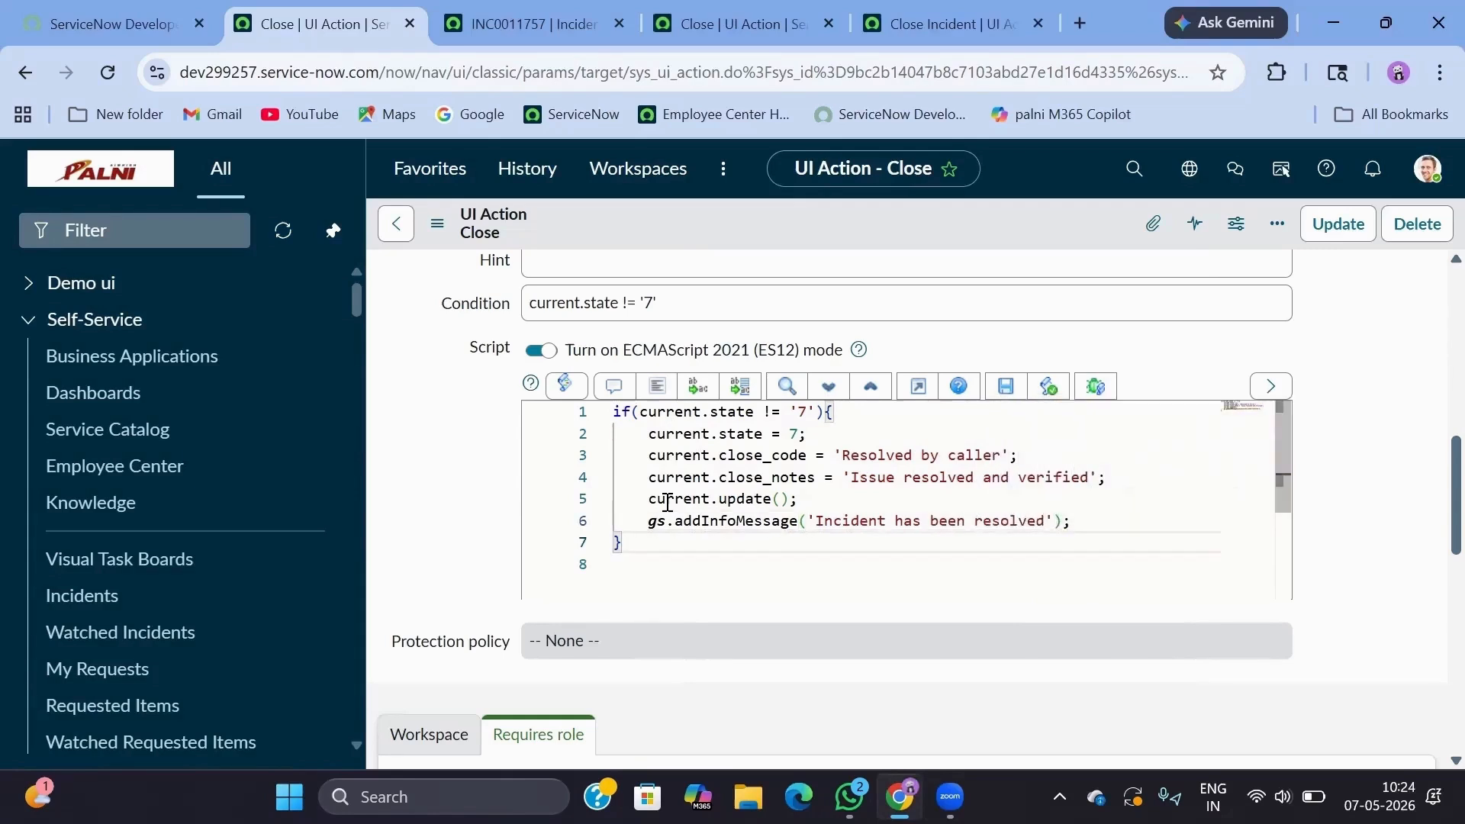
{"action": "key", "text": "Return"}
{"action": "type", "text": "else"}
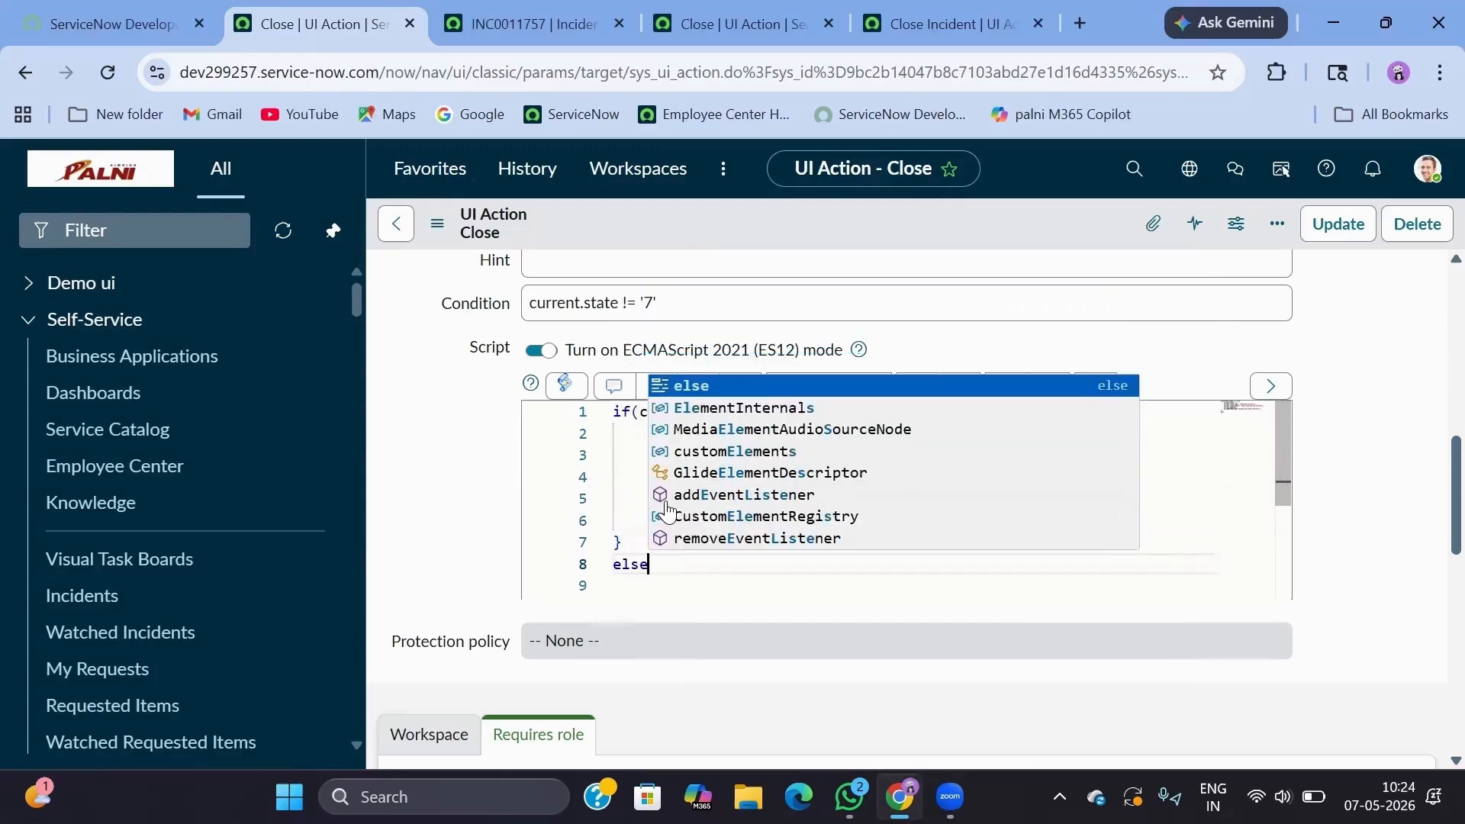
{"action": "type", "text": "{"}
{"action": "key", "text": "Return"}
Inside the else block, add the statement gs.addErrorMessage('Incident has already resolved');.
{"action": "type", "text": "gs"}
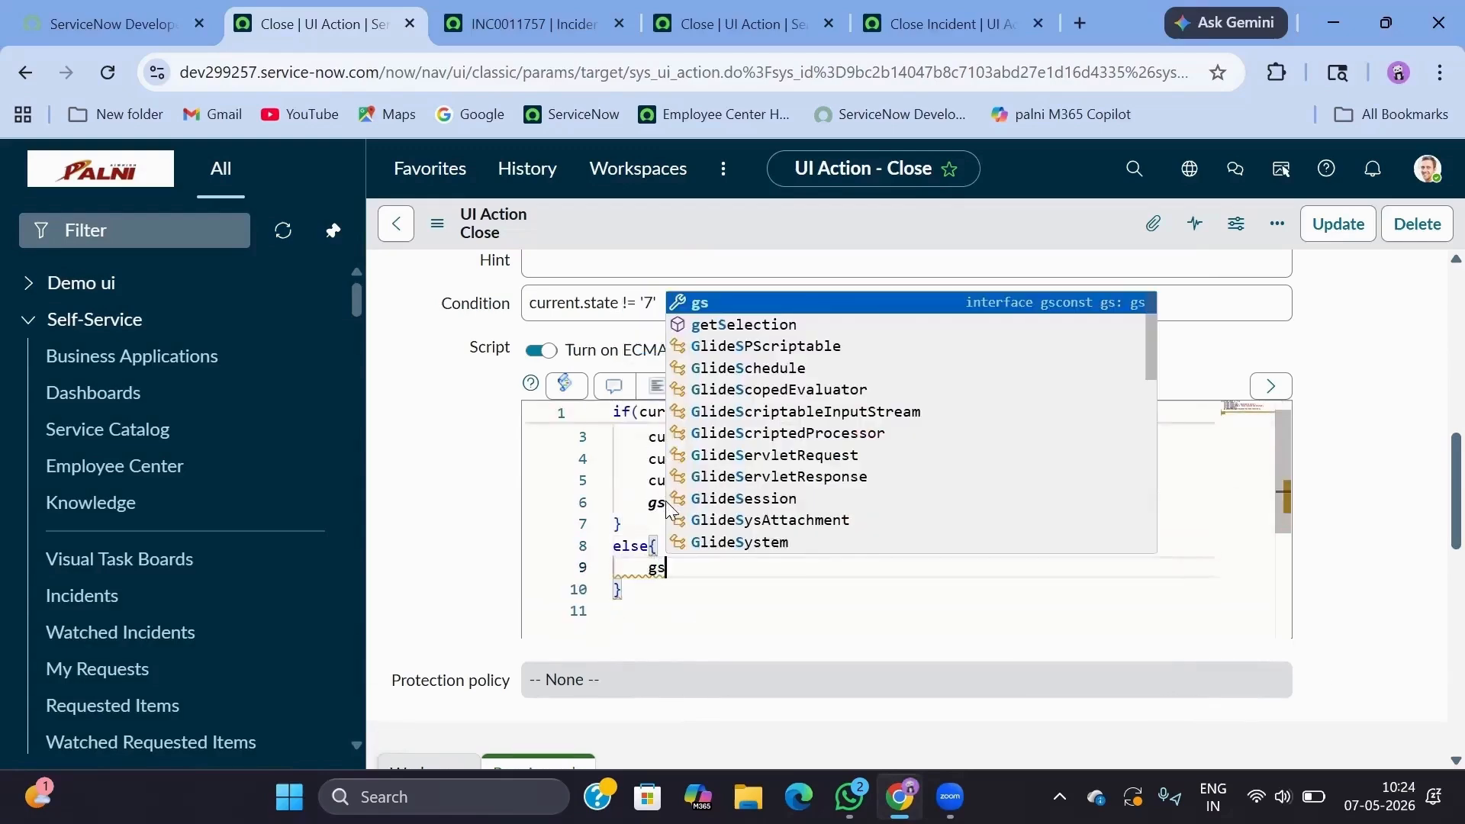
{"action": "type", "text": ".addE"}
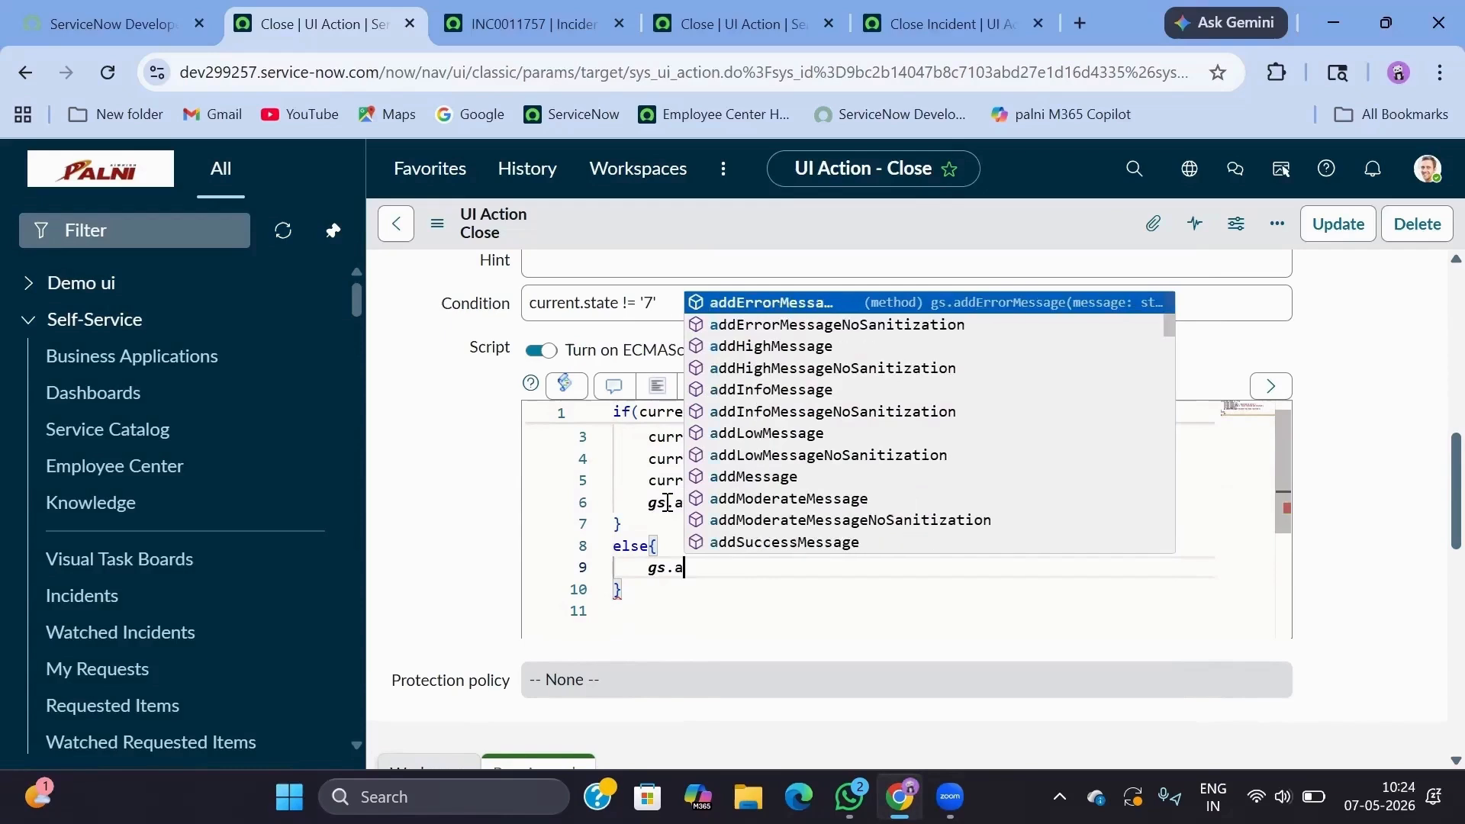
{"action": "left_click", "coordinate": [795, 303]}
{"action": "type", "text": "('In"}
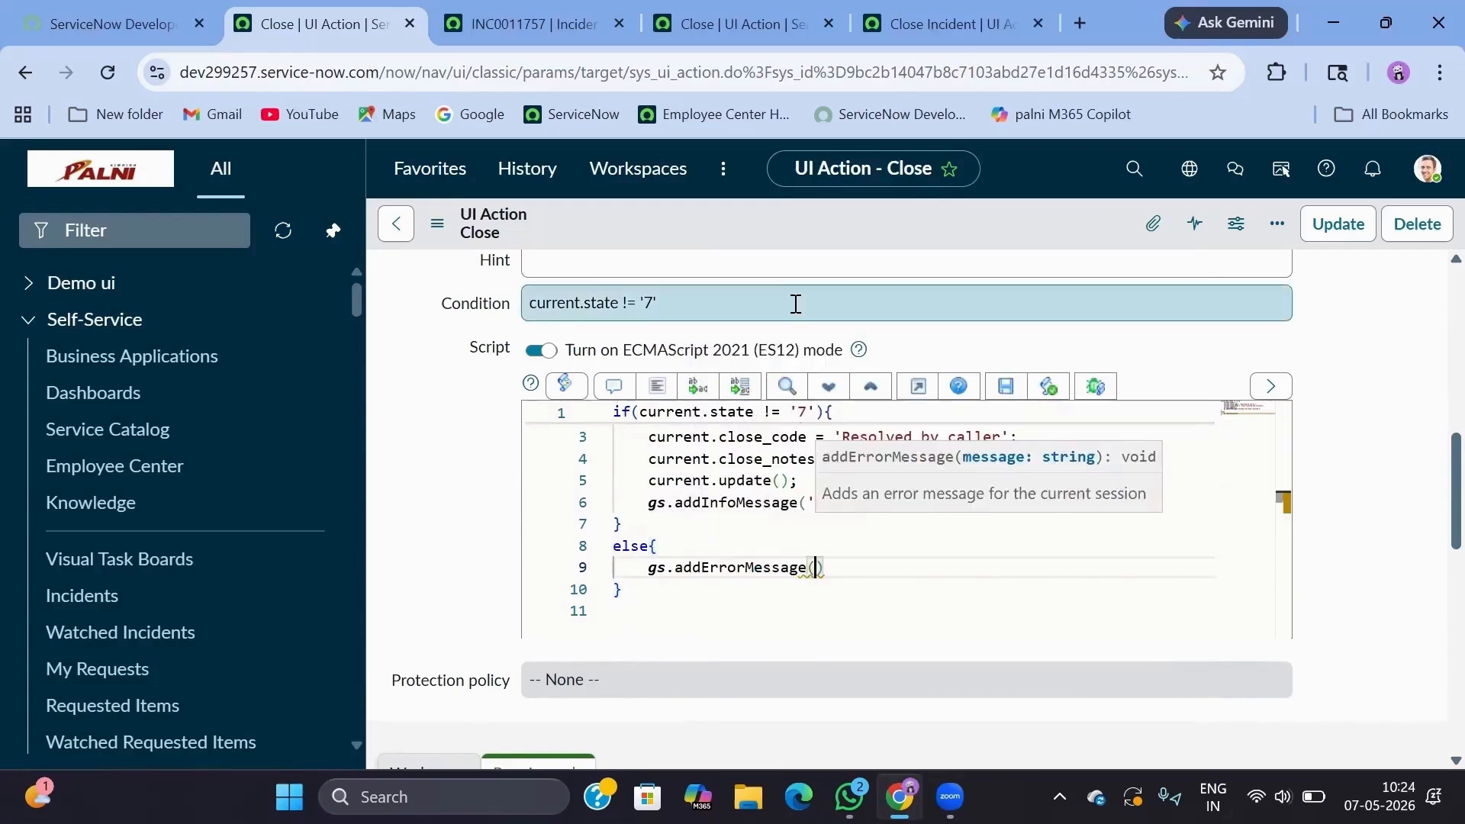
{"action": "type", "text": "cident "}
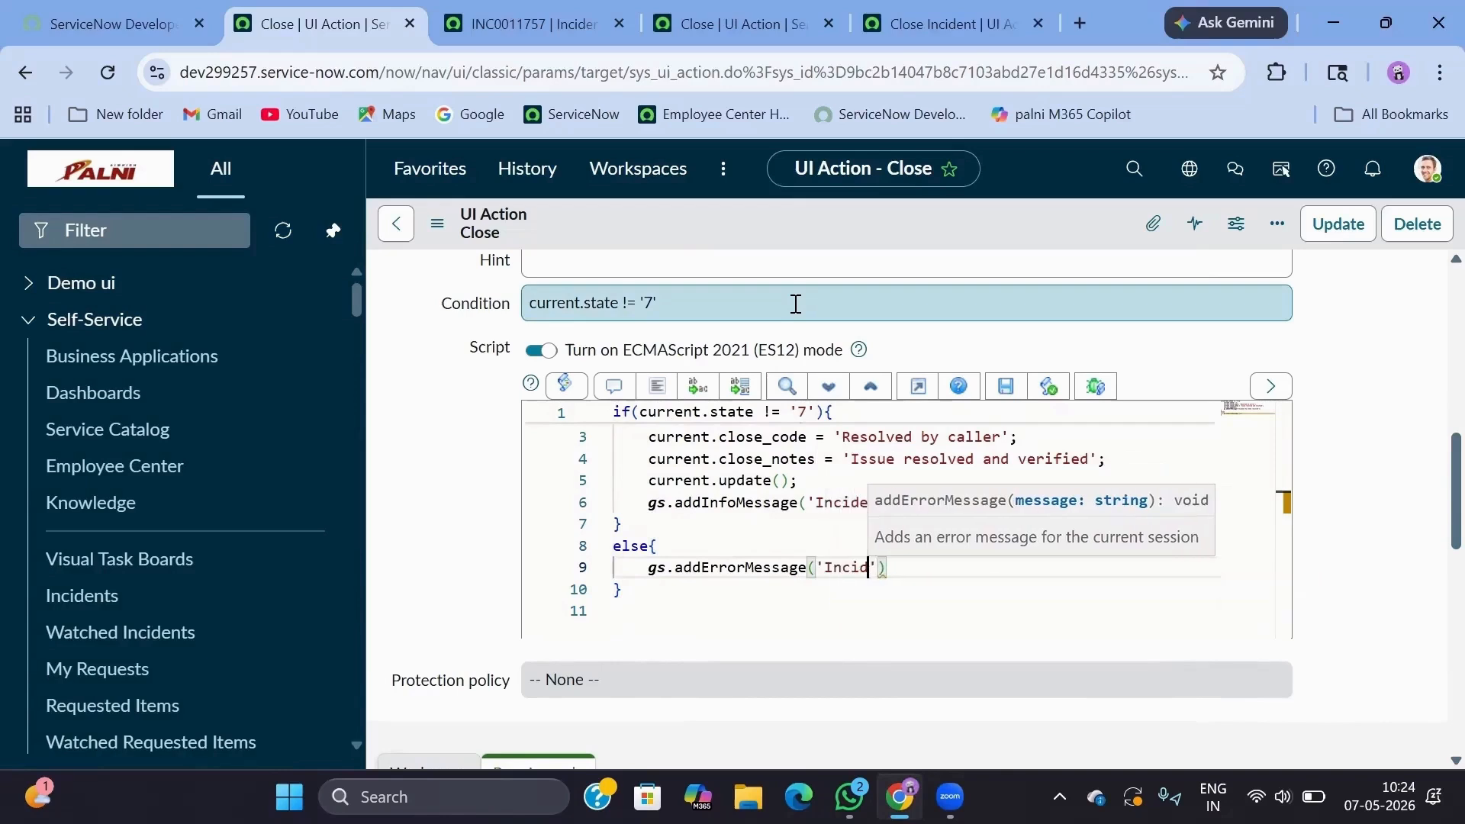
{"action": "type", "text": "has "}
{"action": "type", "text": "already "}
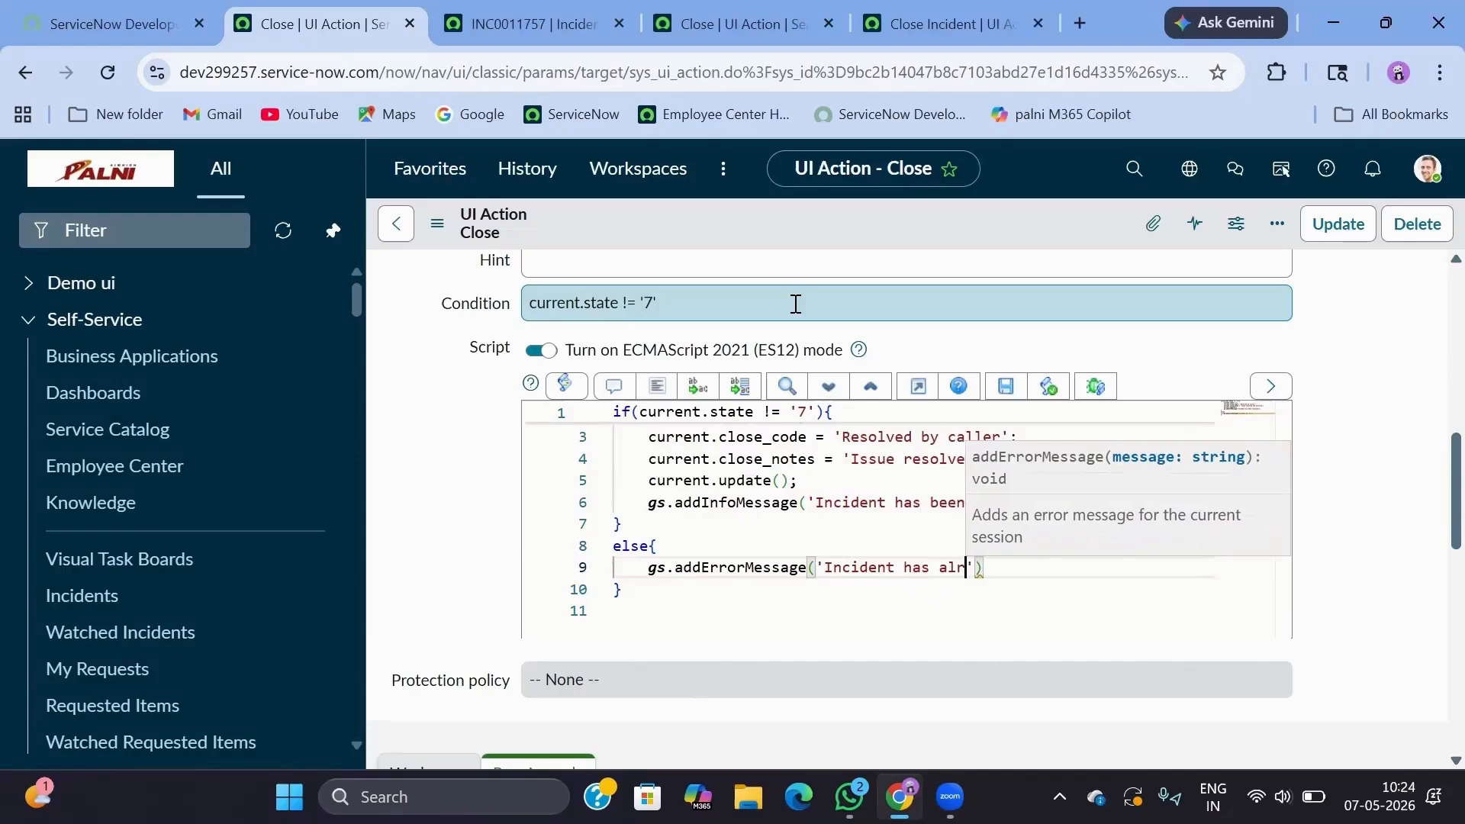
{"action": "type", "text": "resolved"}
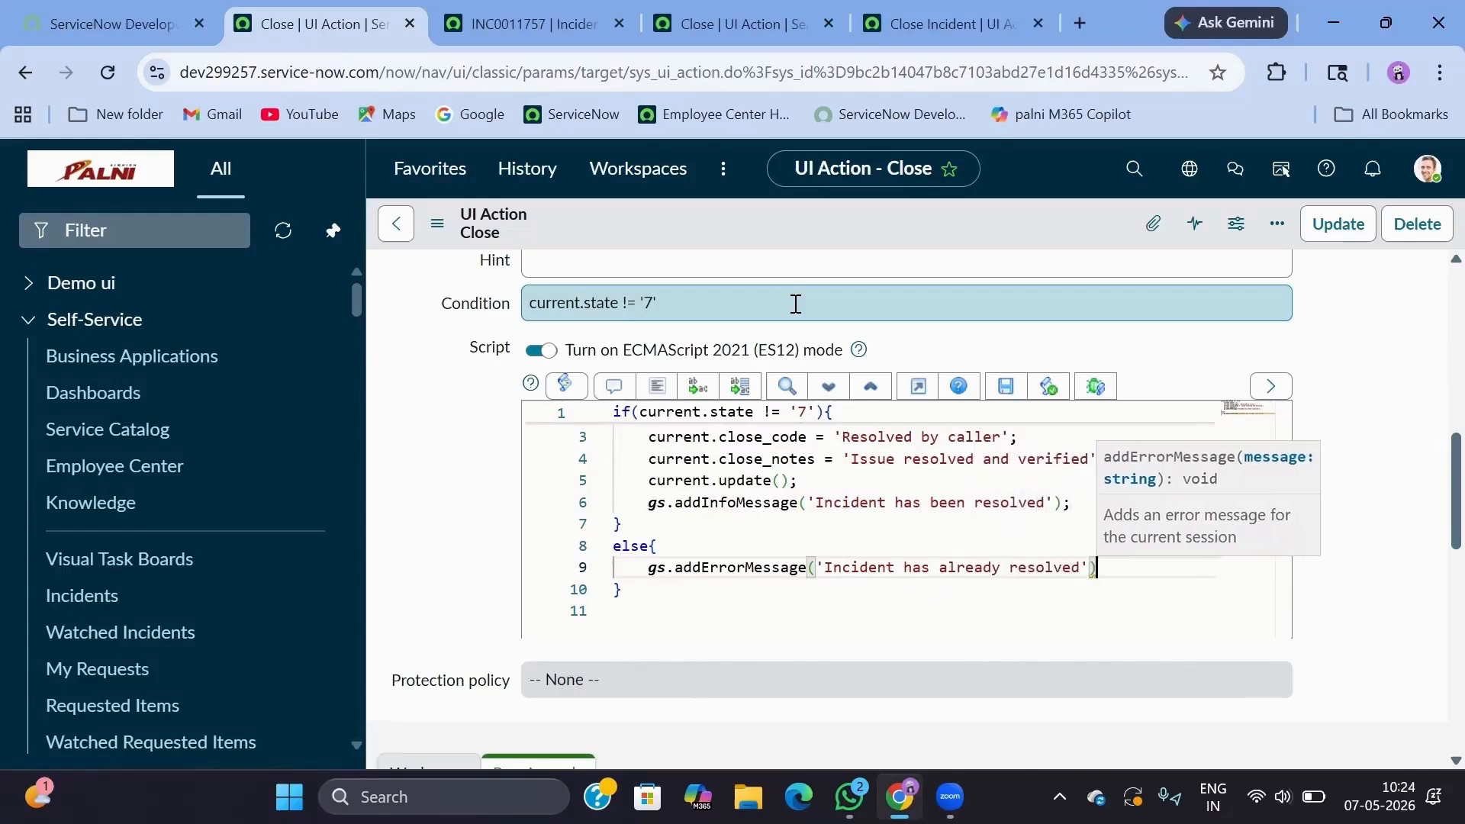
{"action": "key", "text": "End"}
{"action": "type", "text": ";"}
Check the role requirement of the Close UI action and save the record, staying on its form.
{"action": "scroll", "coordinate": [498, 532], "scroll_direction": "down", "scroll_amount": 5}
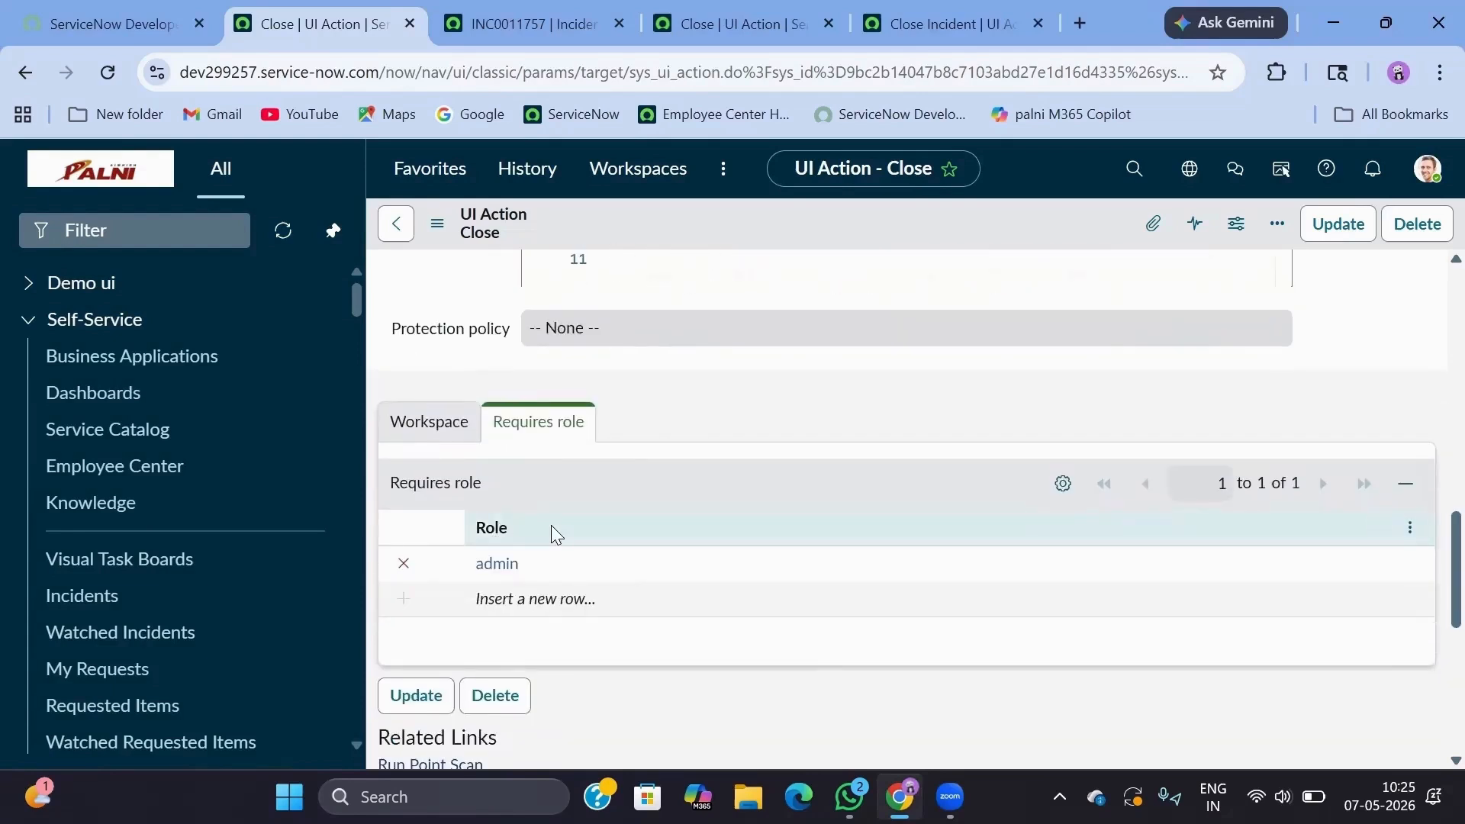
{"action": "scroll", "coordinate": [551, 525], "scroll_direction": "down", "scroll_amount": 1}
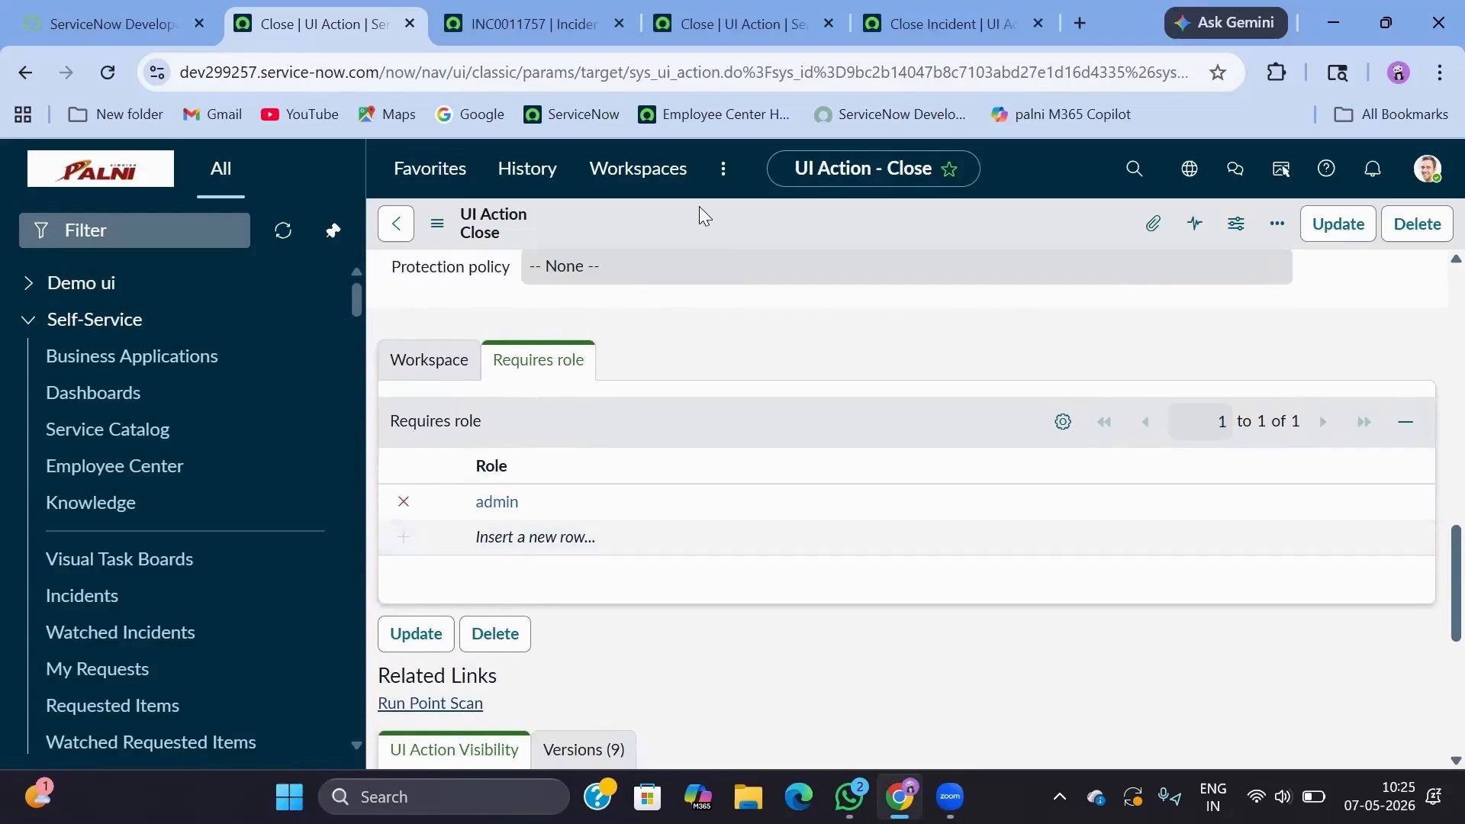
{"action": "right_click", "coordinate": [768, 218]}
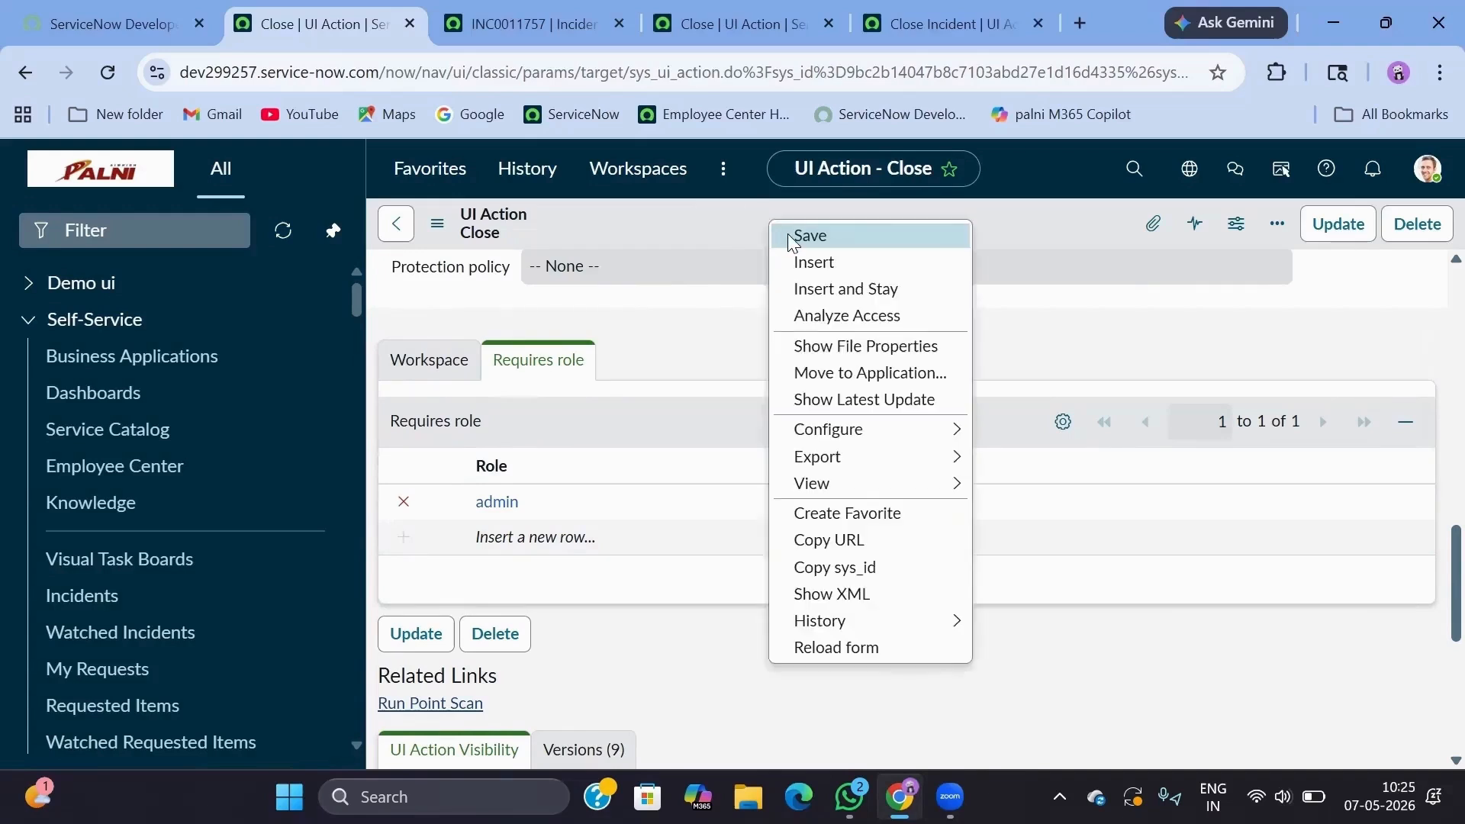
{"action": "left_click", "coordinate": [788, 235]}
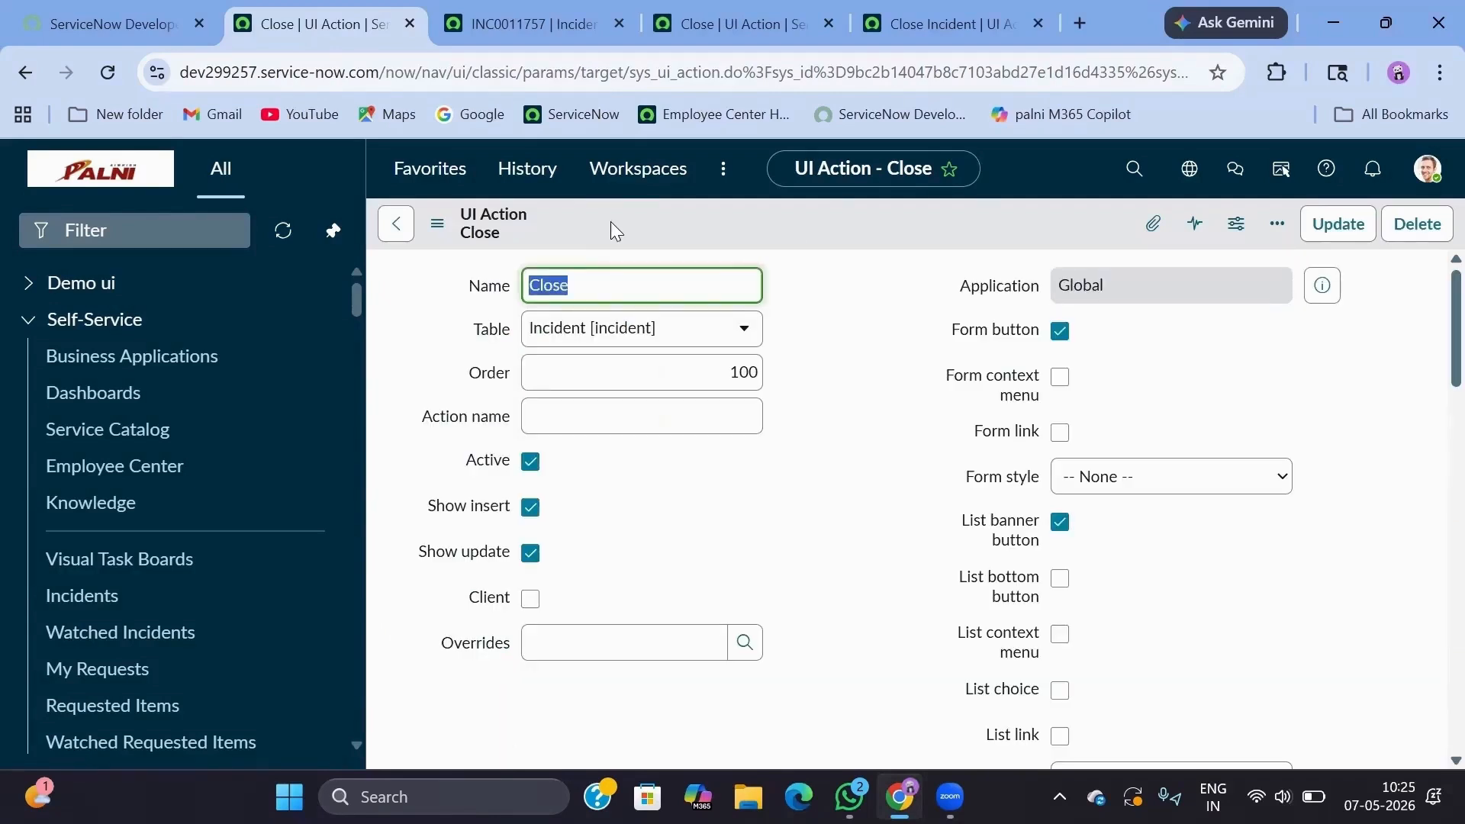
In Service Operations Workspace, run the Close action on incident INC0011758 and reopen the record from the incident list.
{"action": "left_click", "coordinate": [631, 183]}
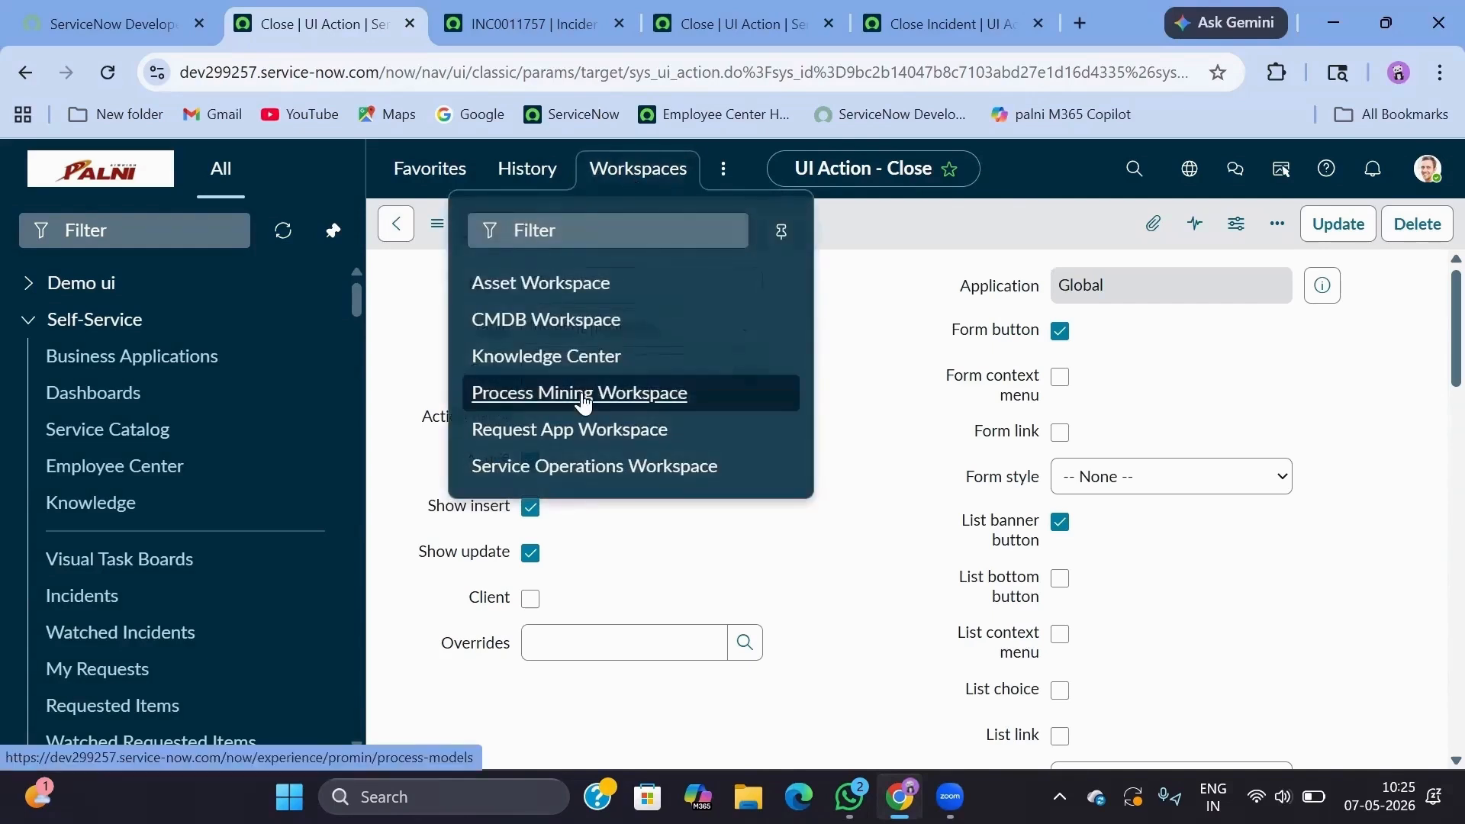
{"action": "left_click", "coordinate": [561, 469]}
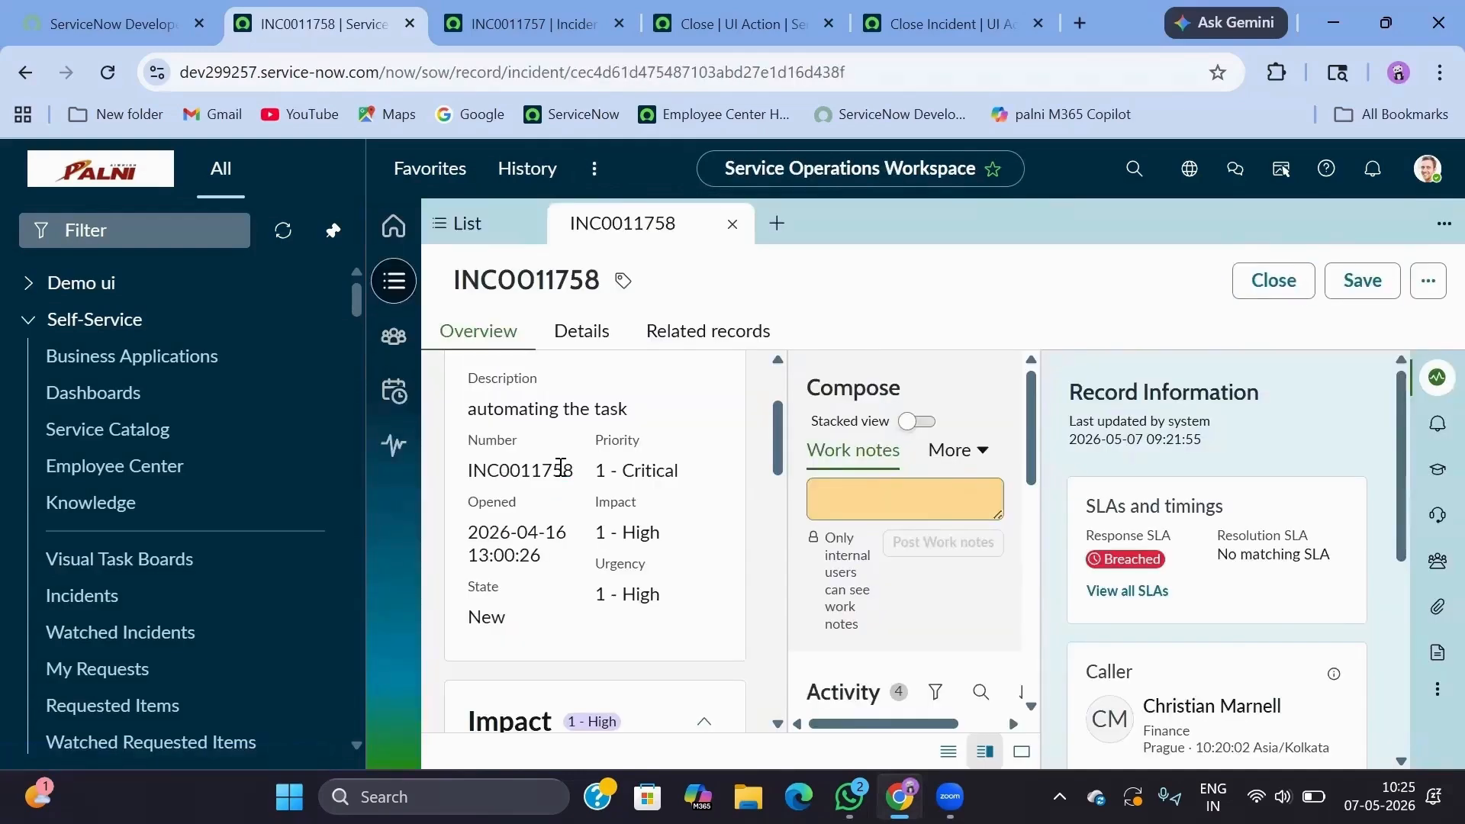
{"action": "scroll", "coordinate": [664, 514], "scroll_direction": "up", "scroll_amount": 2}
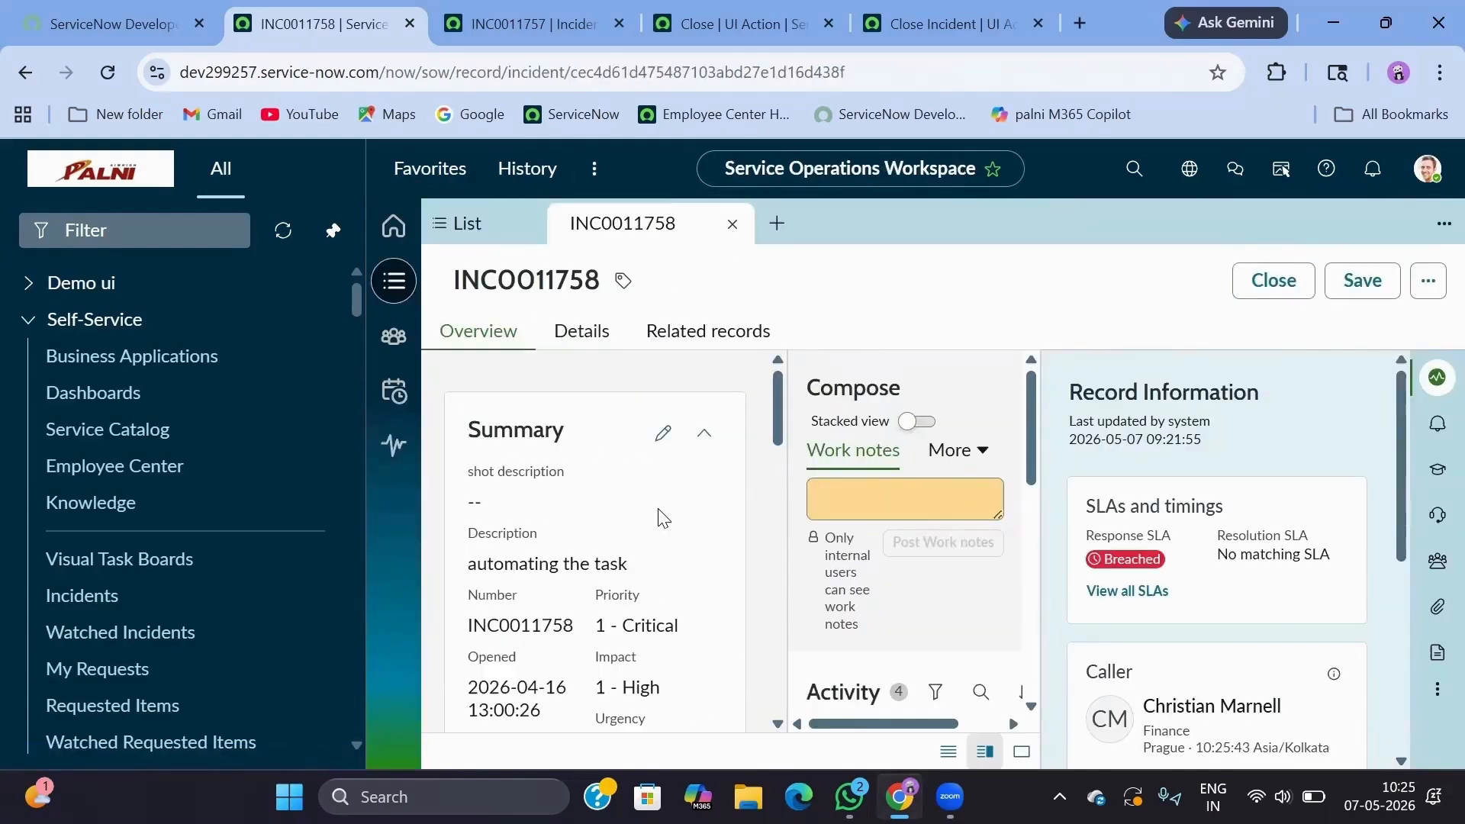
{"action": "scroll", "coordinate": [662, 519], "scroll_direction": "down", "scroll_amount": 1}
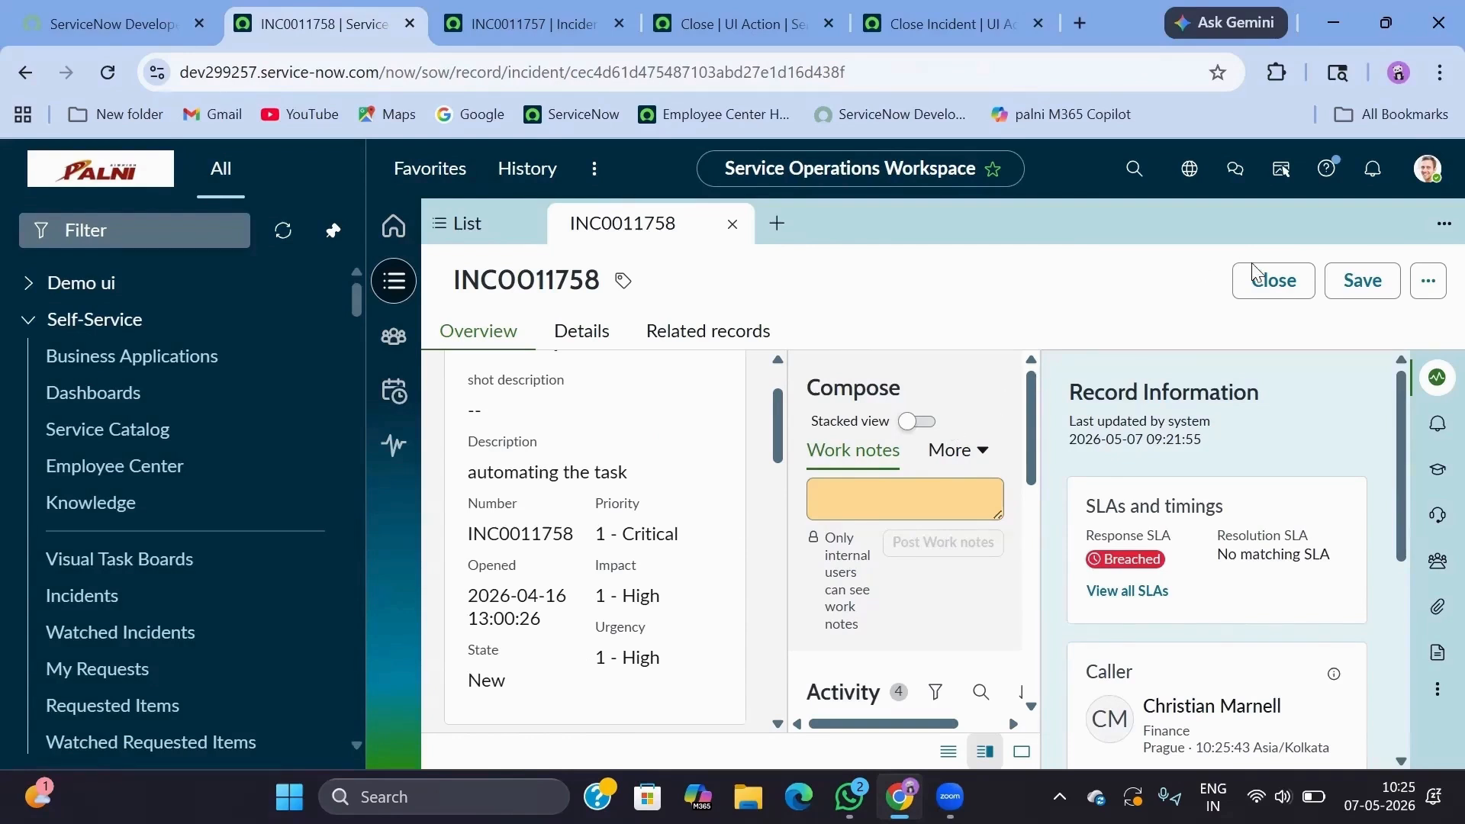
{"action": "left_click", "coordinate": [1265, 284]}
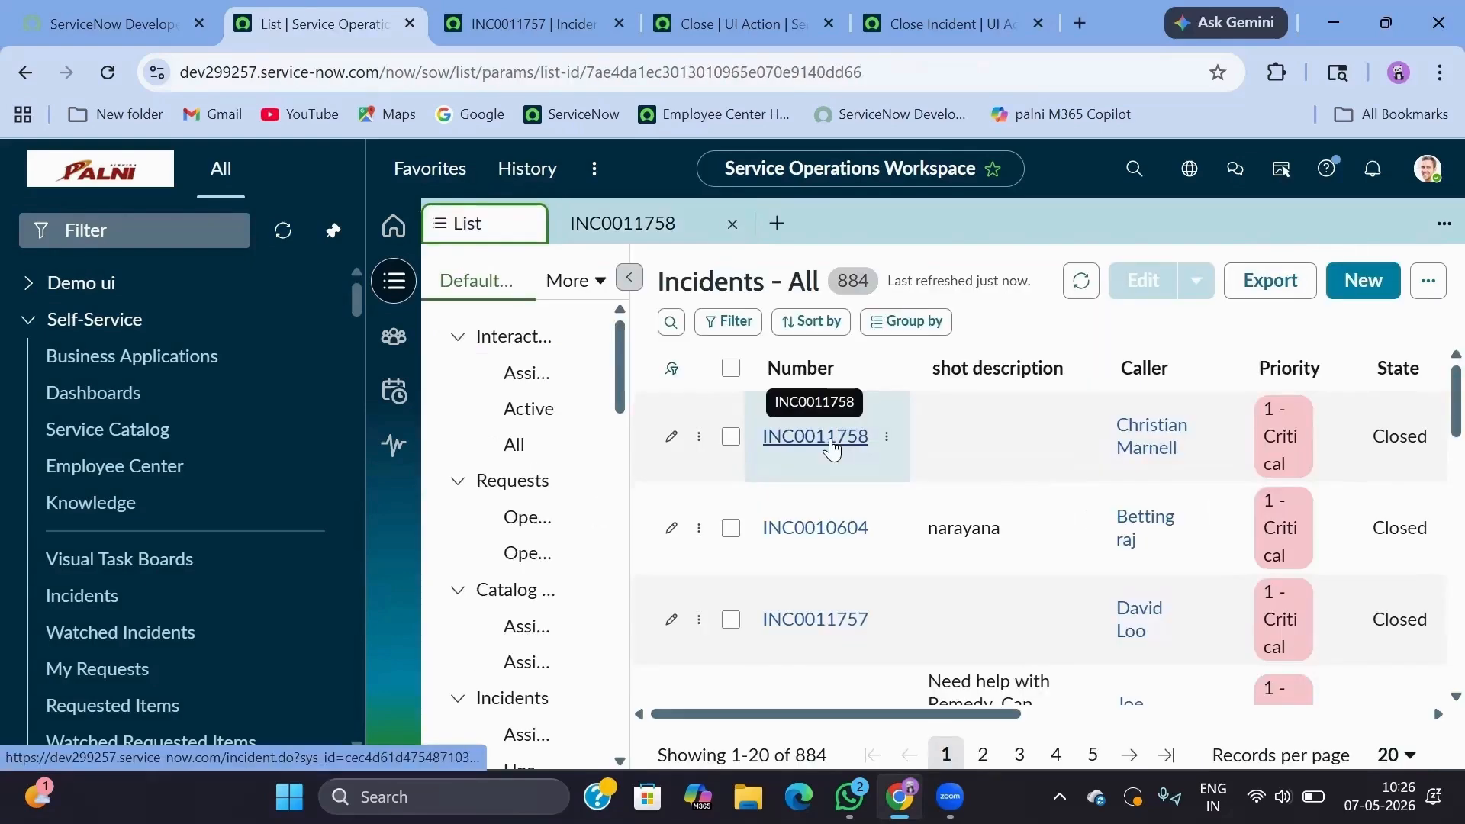
{"action": "left_click", "coordinate": [830, 443]}
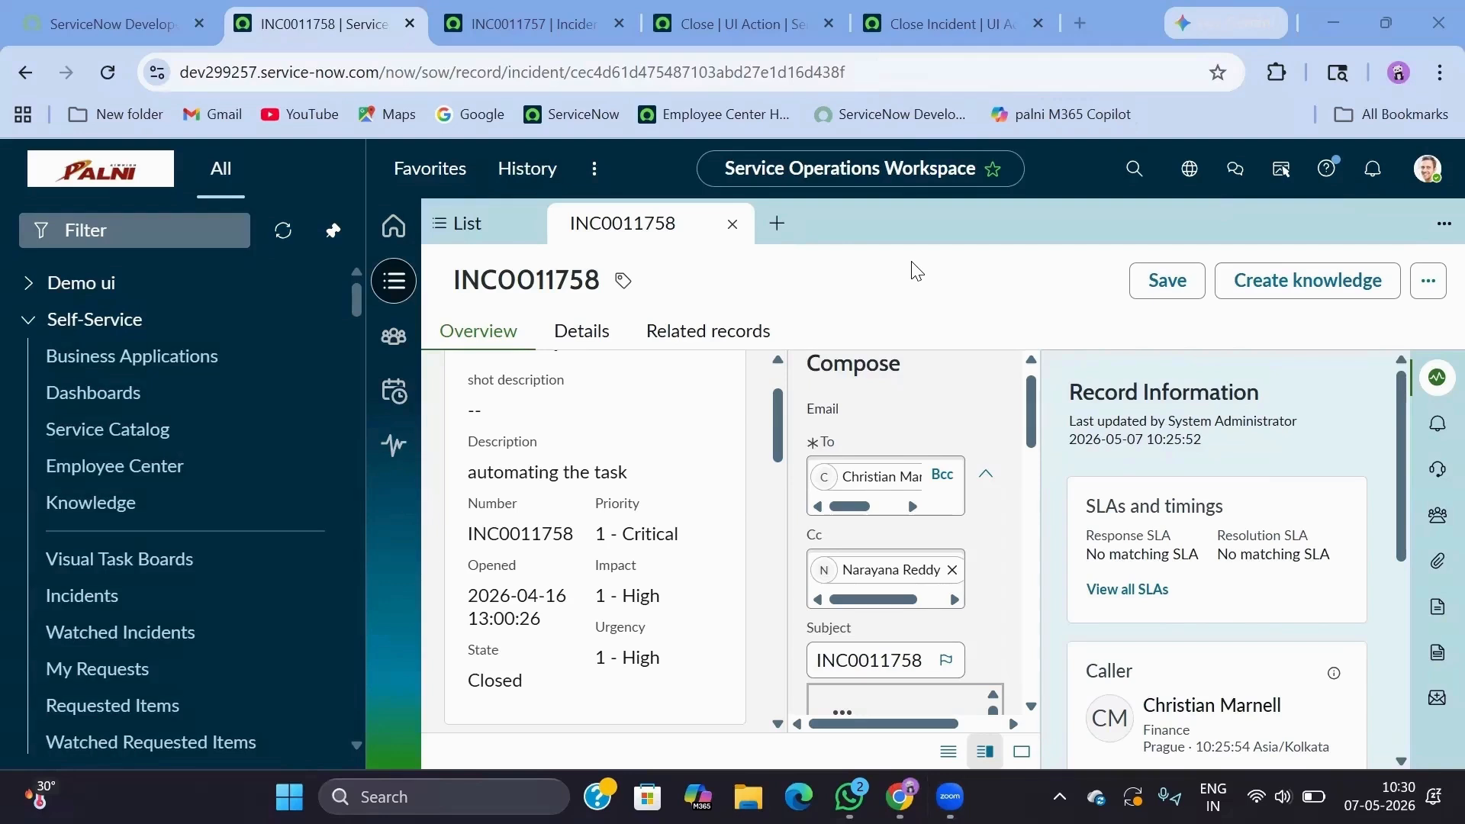
Impersonate the ITIL User from the recent impersonations.
{"action": "left_click", "coordinate": [1428, 172]}
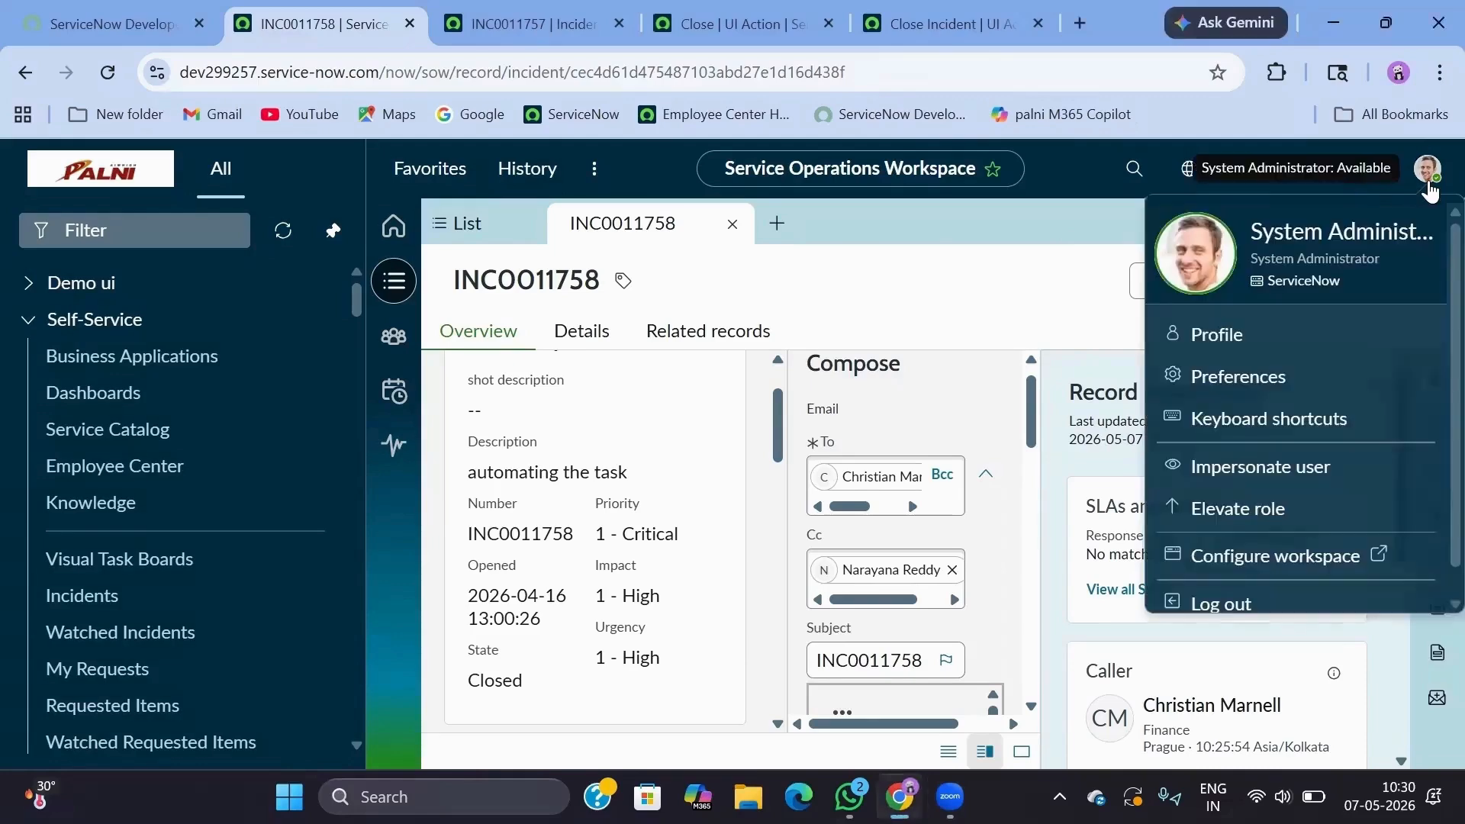
{"action": "left_click", "coordinate": [1210, 470]}
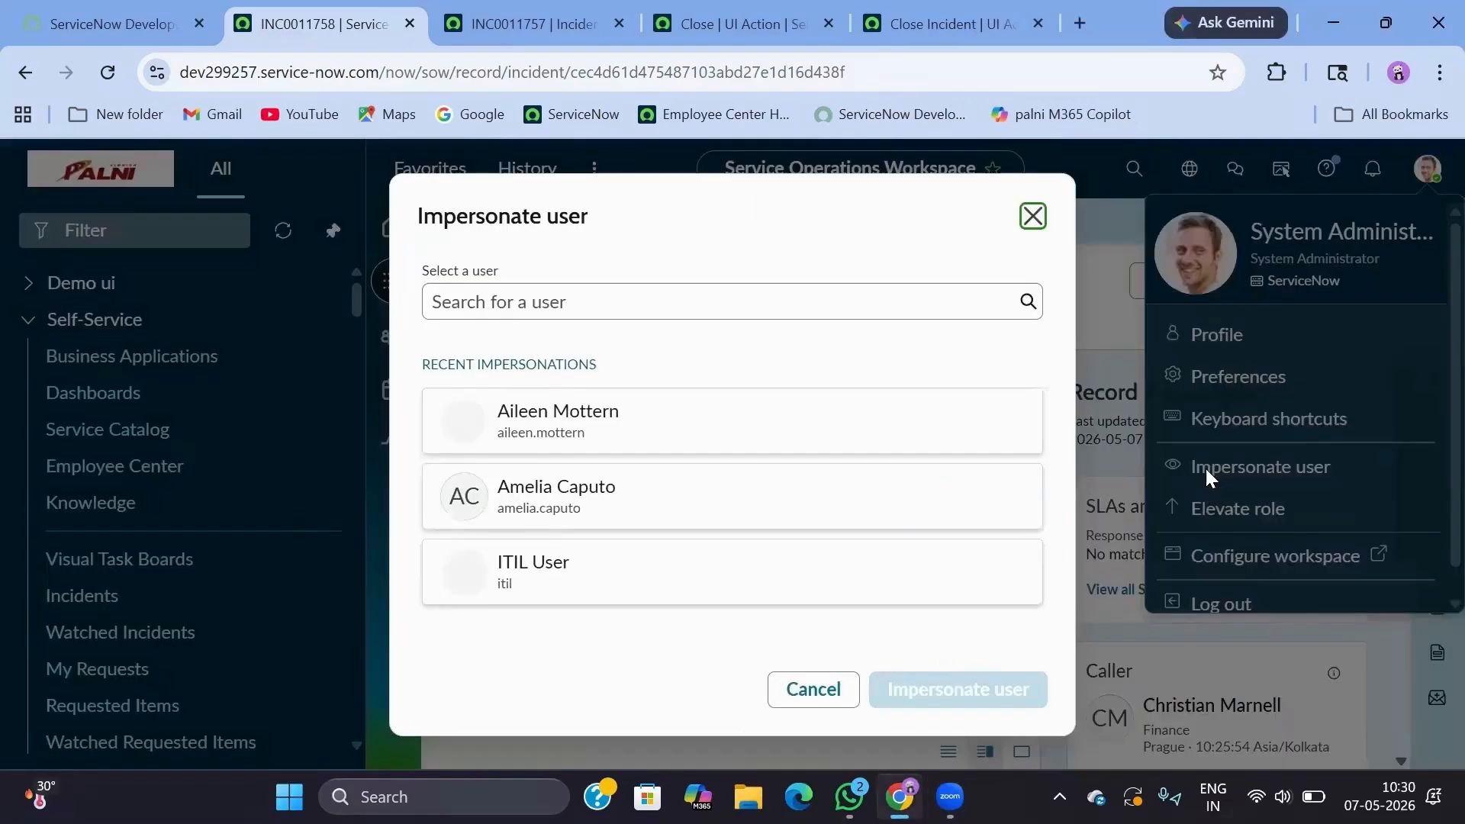
{"action": "left_click", "coordinate": [662, 573]}
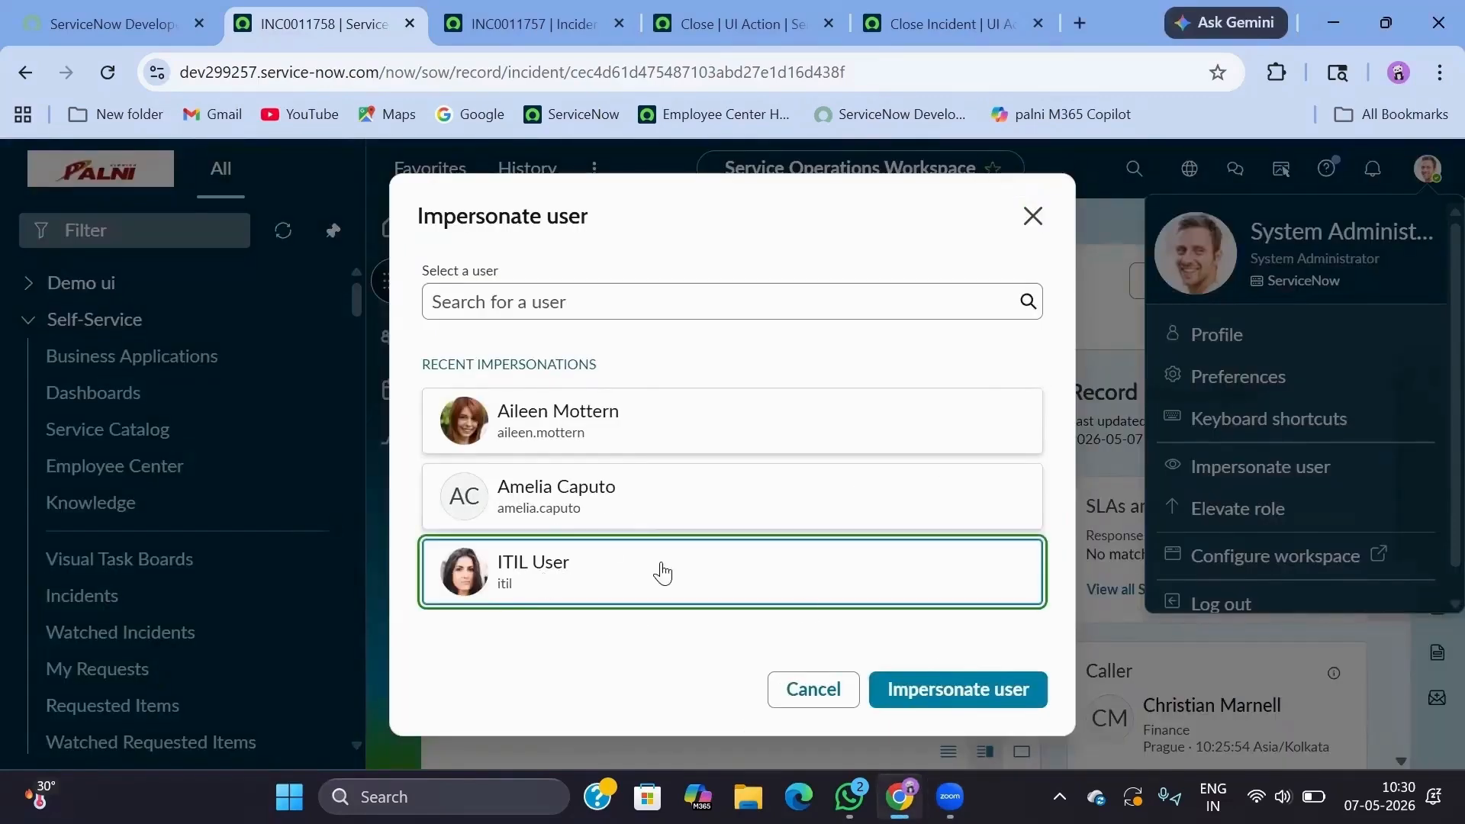
{"action": "left_click", "coordinate": [907, 696]}
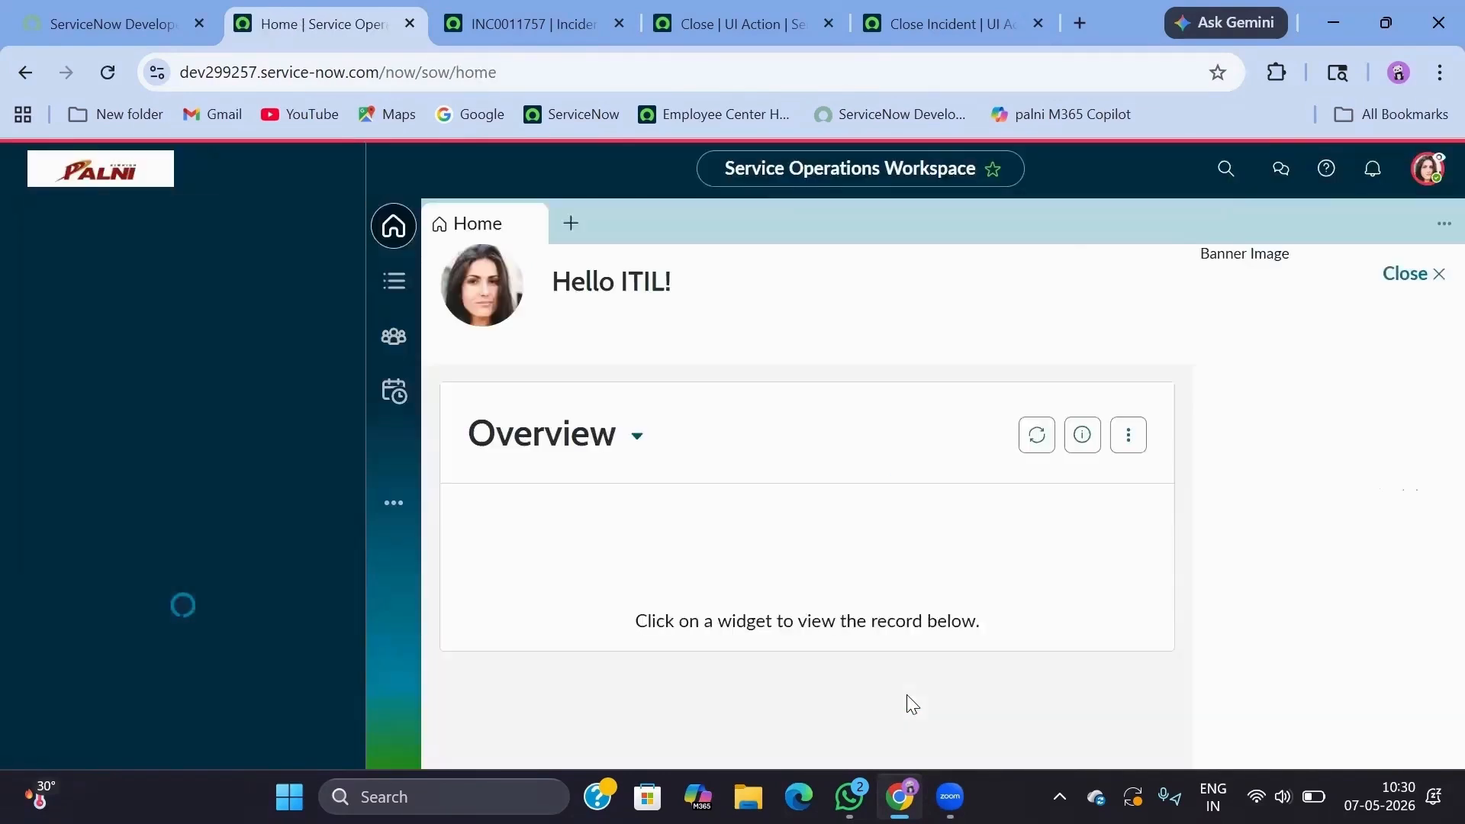
Open incident INC0000007 from the list of all incidents in the workspace and examine its state and available actions.
{"action": "left_click", "coordinate": [400, 291]}
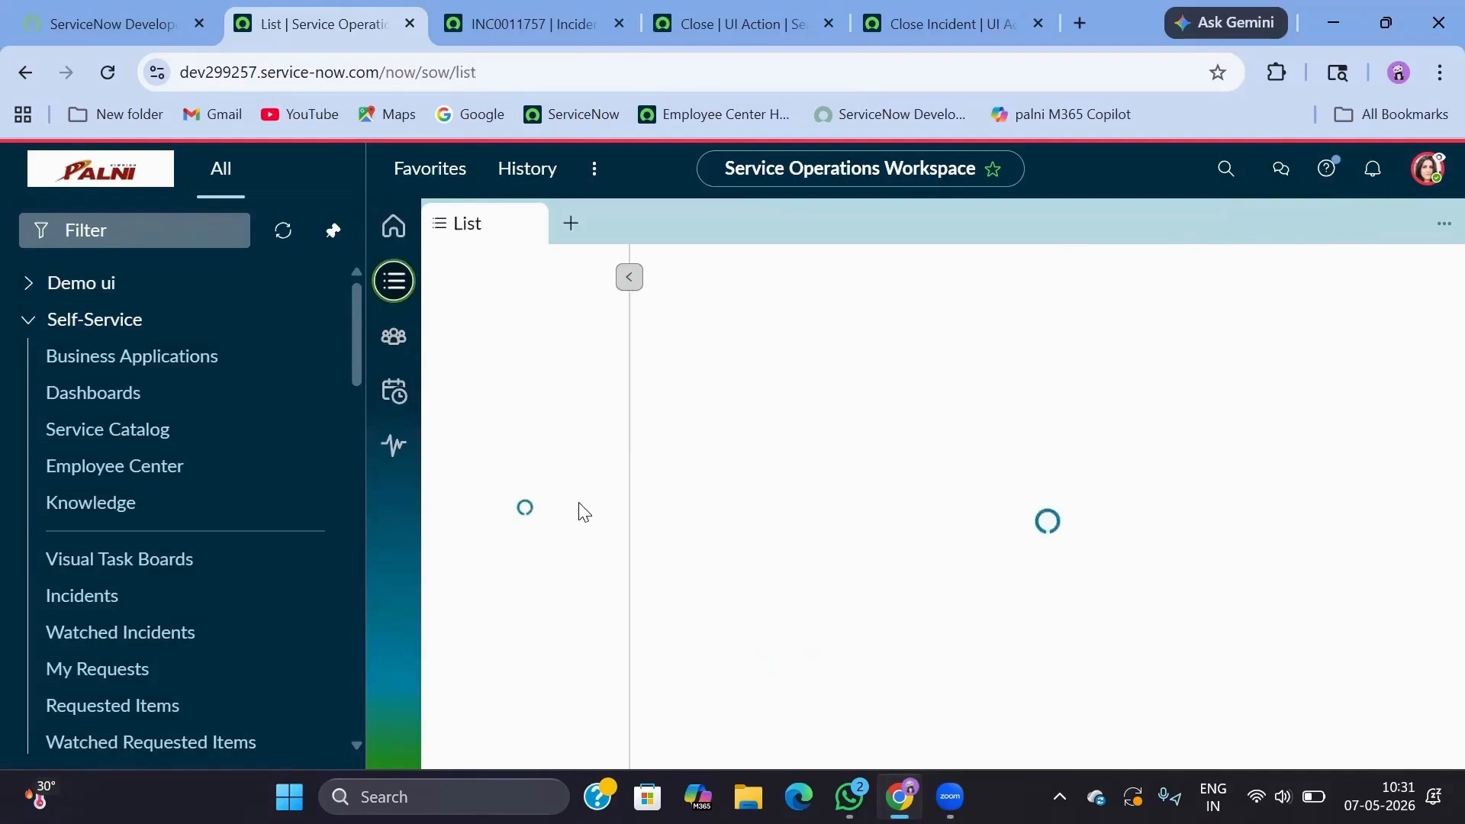
{"action": "scroll", "coordinate": [547, 589], "scroll_direction": "down", "scroll_amount": 3}
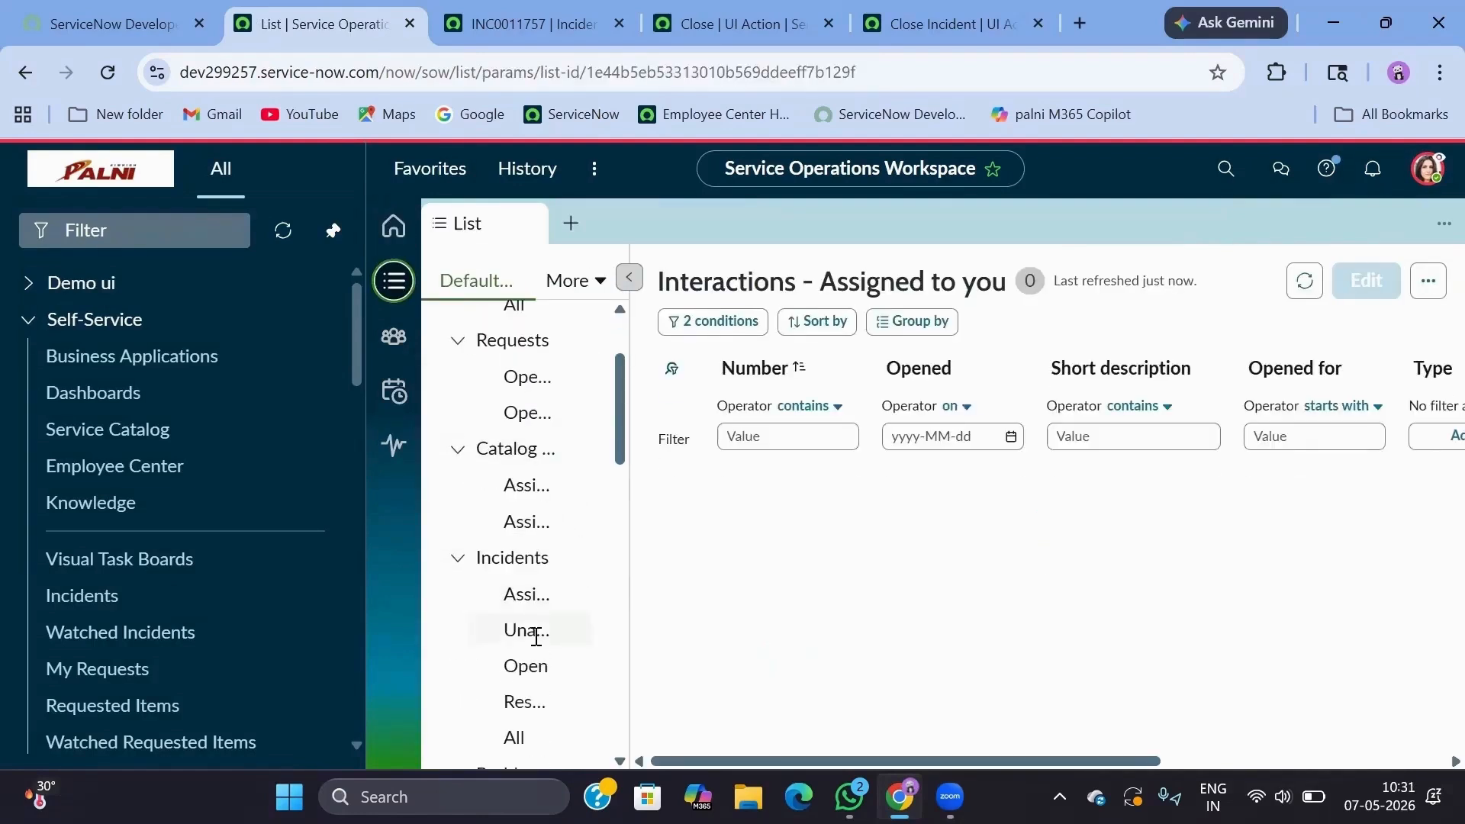
{"action": "left_click", "coordinate": [514, 737]}
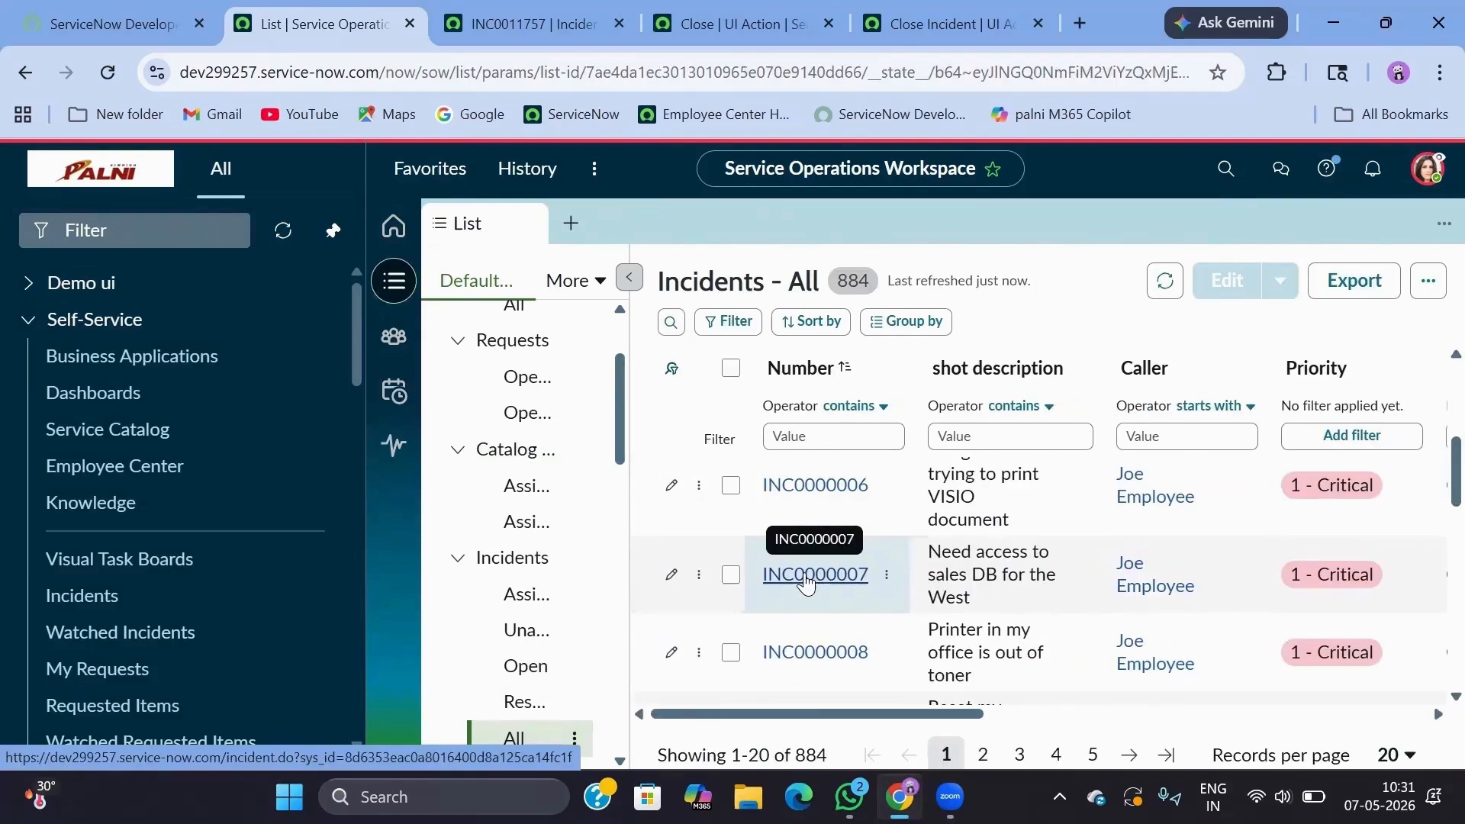
{"action": "left_click", "coordinate": [806, 577]}
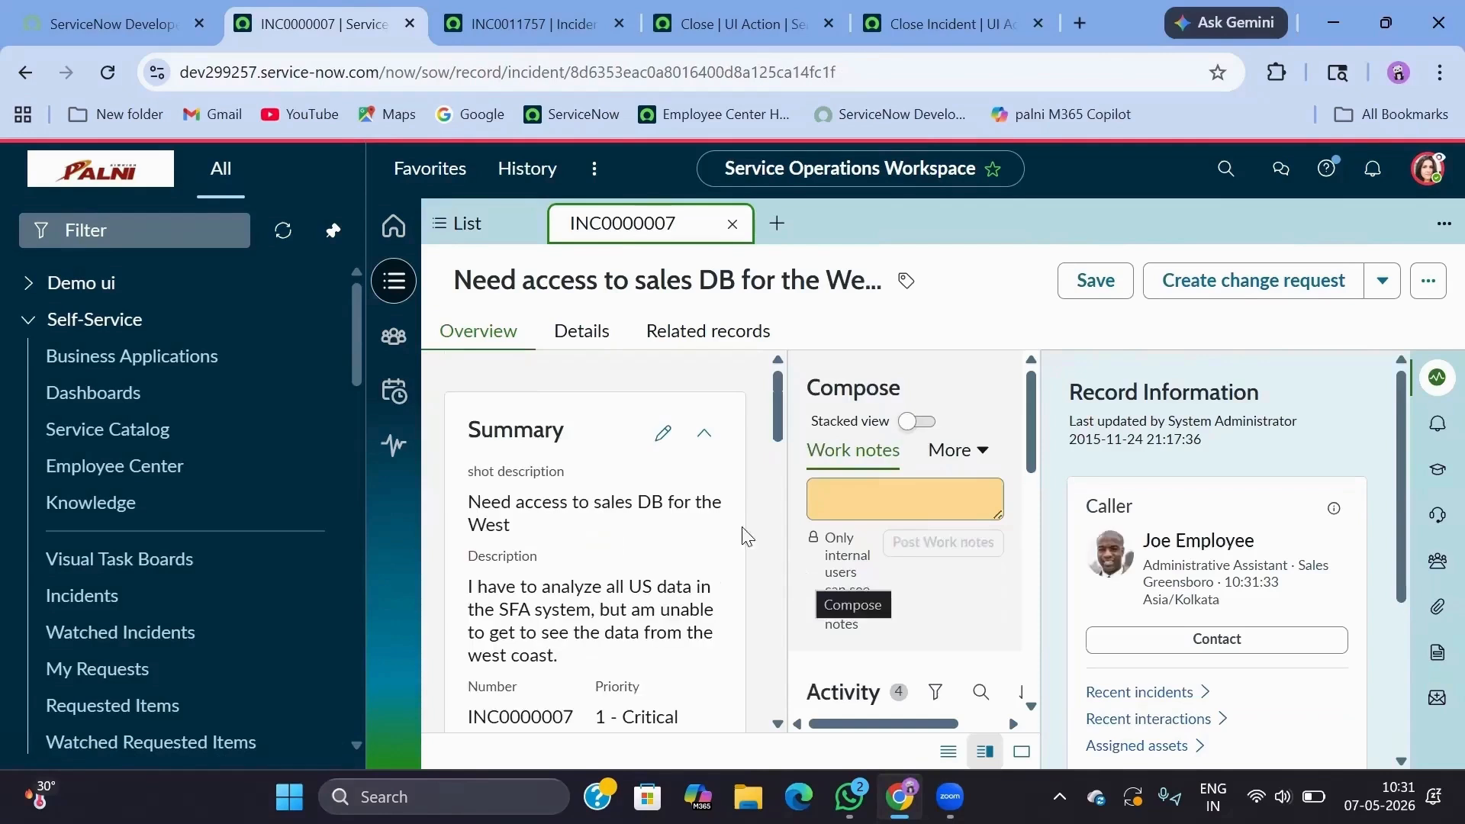
{"action": "scroll", "coordinate": [653, 540], "scroll_direction": "down", "scroll_amount": 3}
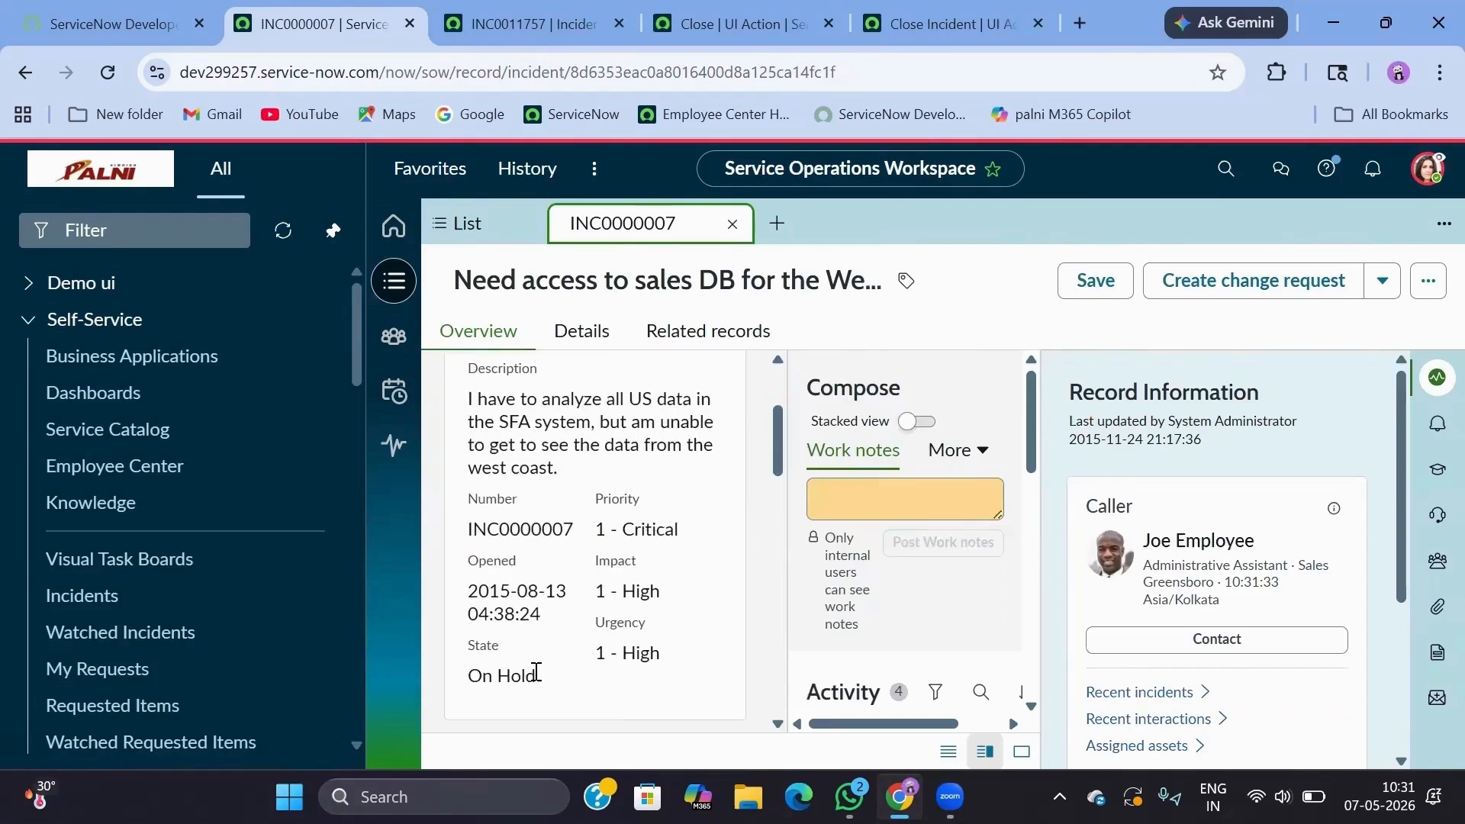